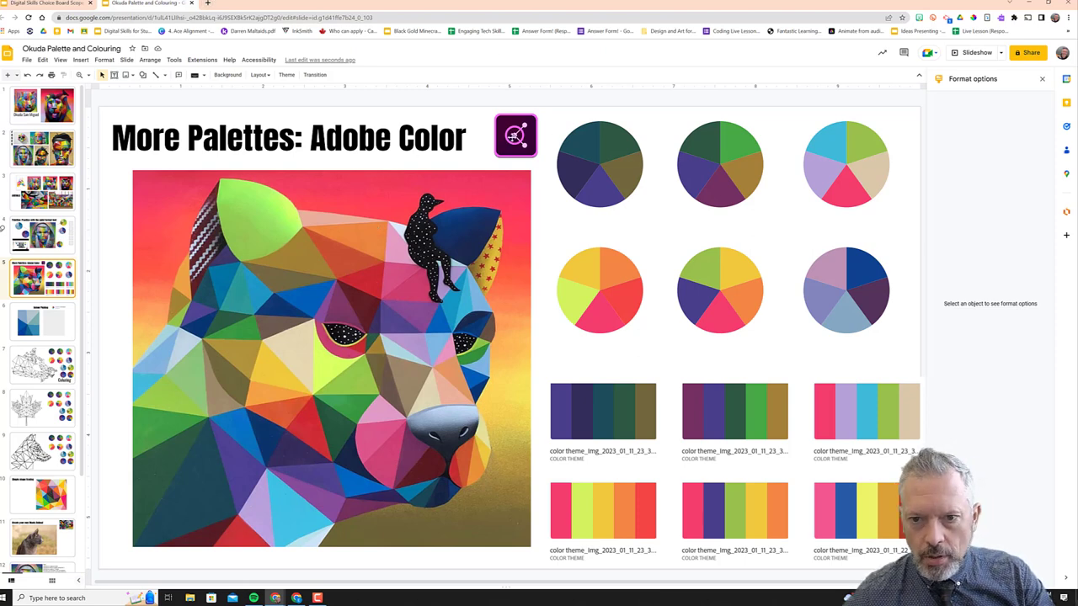
# Select the Adobe Color logo on the More Palettes slide to show its color.adobe.com link
pyautogui.click(513, 137)
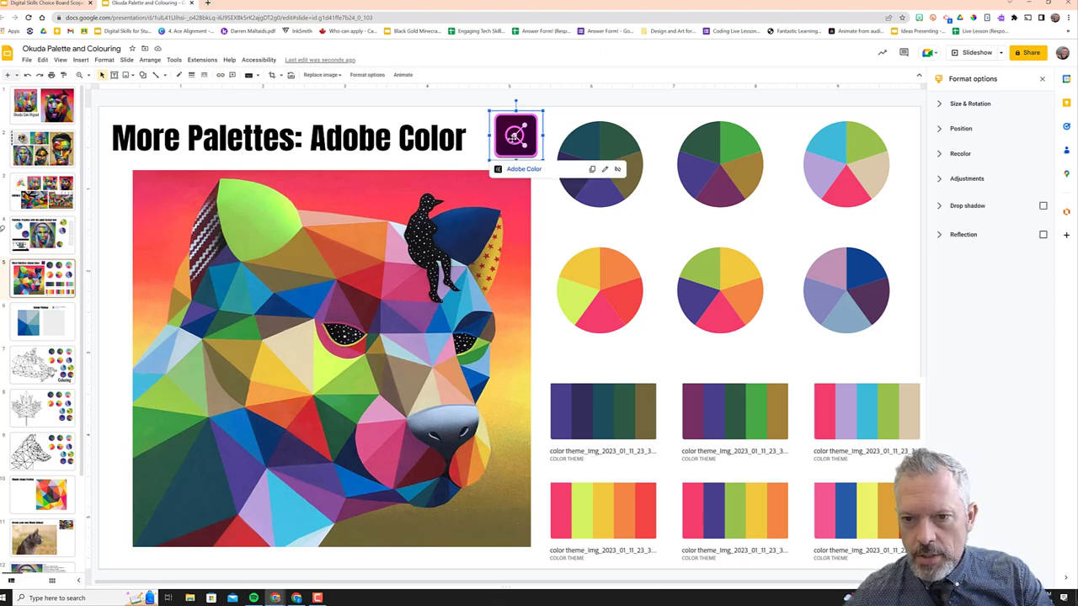
# In Adobe Color Explore, open the 'Northern lights in the Canadian Rockies, Jasper' palette and copy its first hex code
pyautogui.click(525, 173)
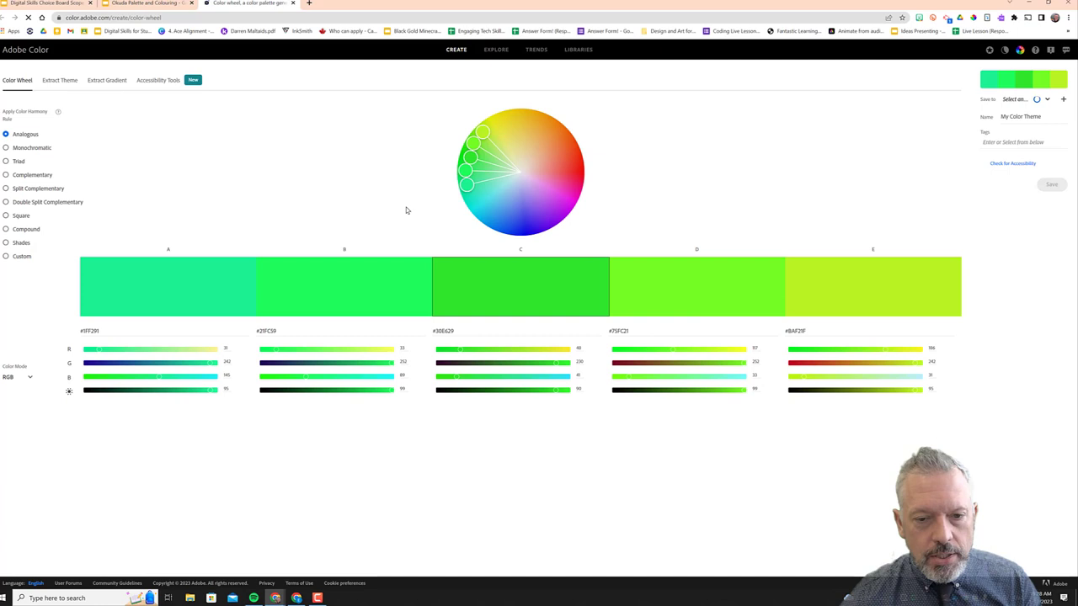
pyautogui.click(479, 49)
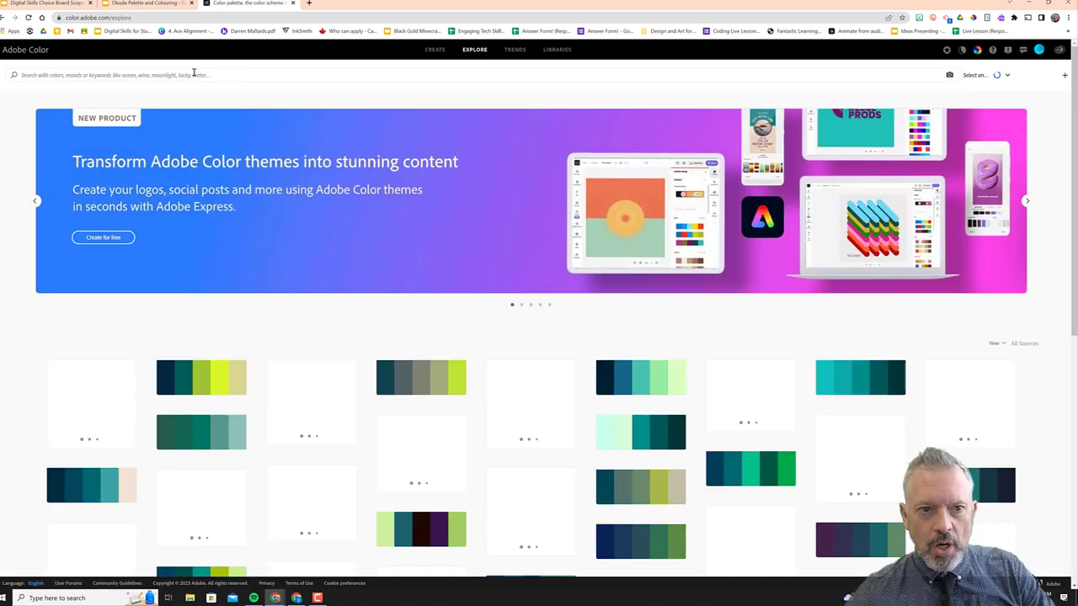
pyautogui.click(200, 75)
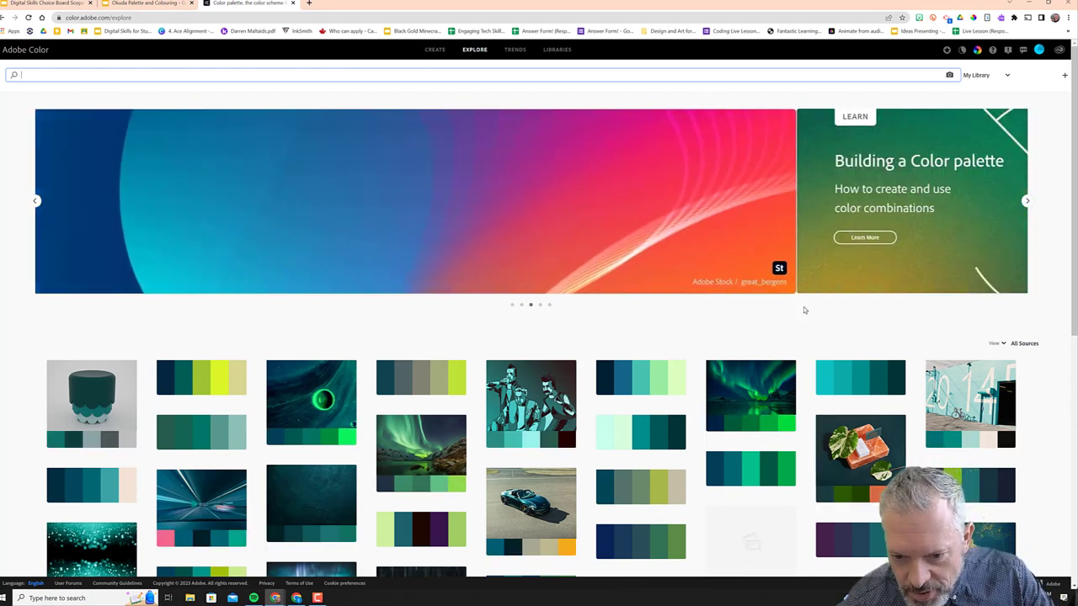
pyautogui.scroll(-3, 690, 438)
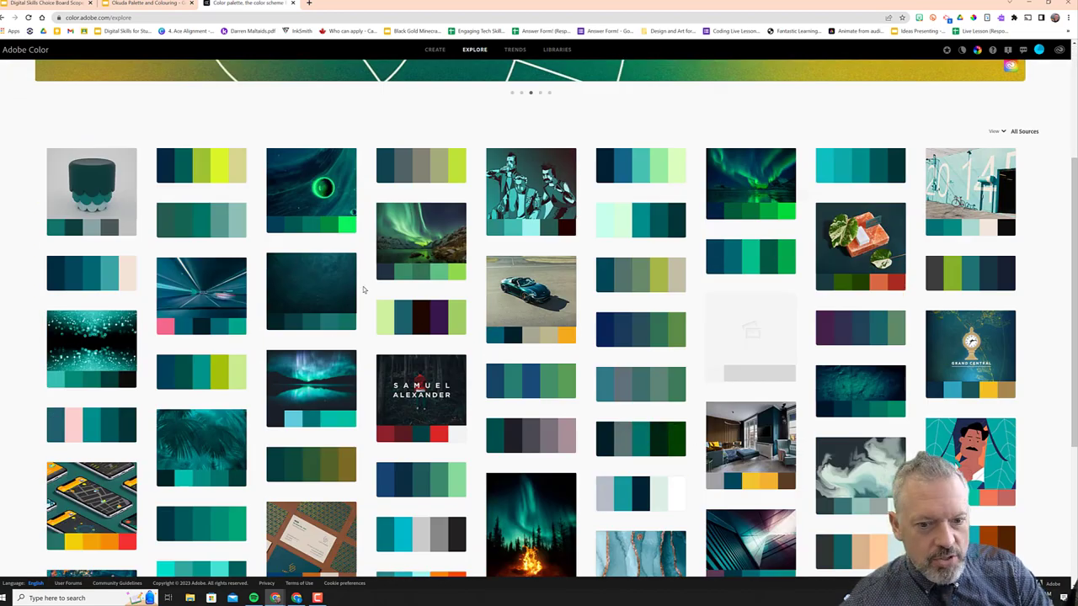
pyautogui.moveTo(290, 406)
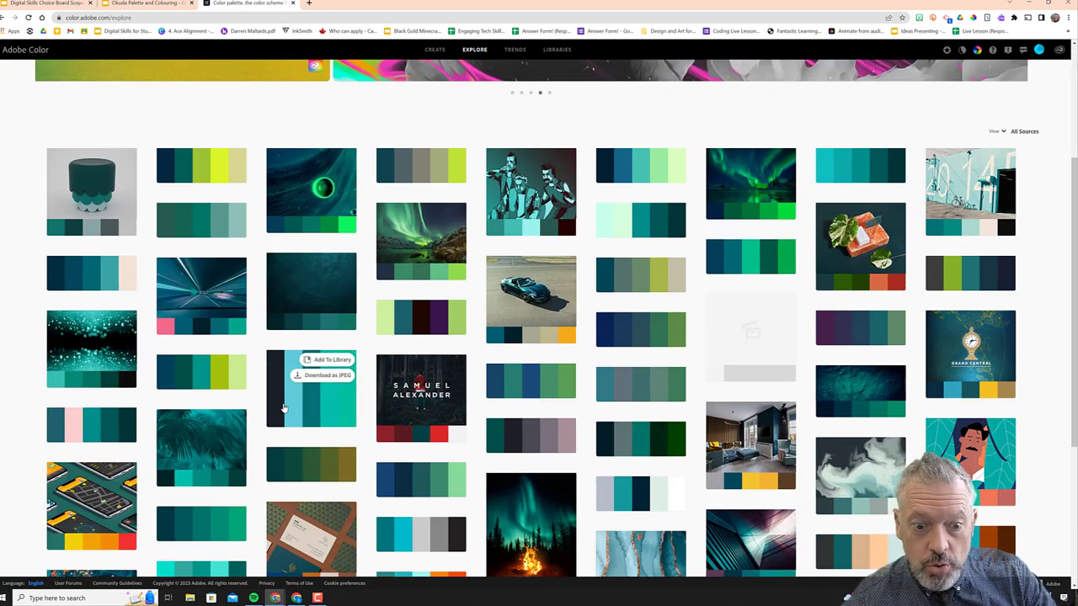
pyautogui.click(290, 410)
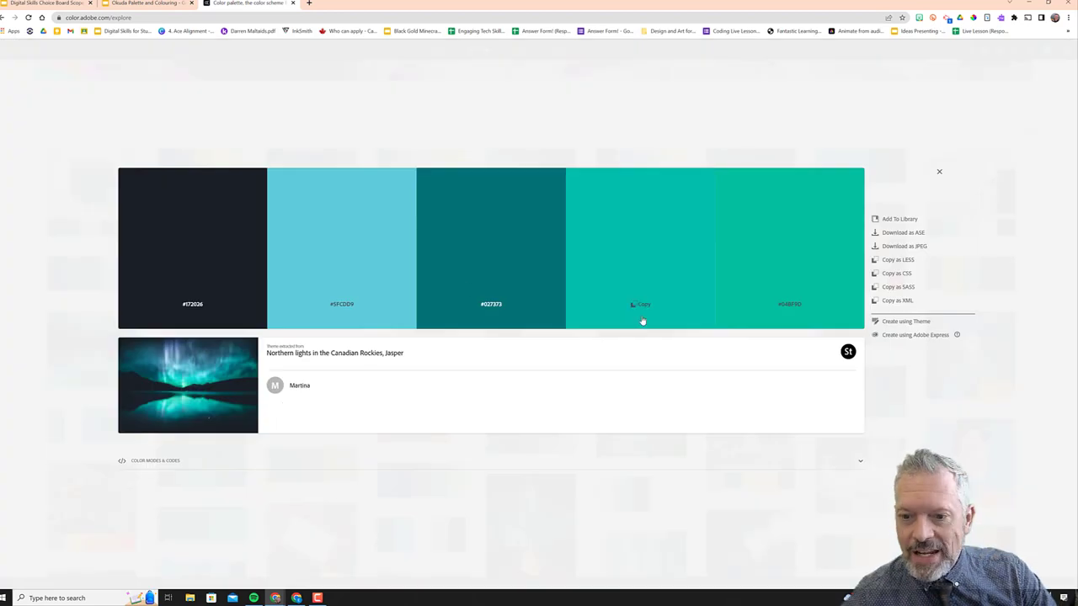
pyautogui.click(188, 305)
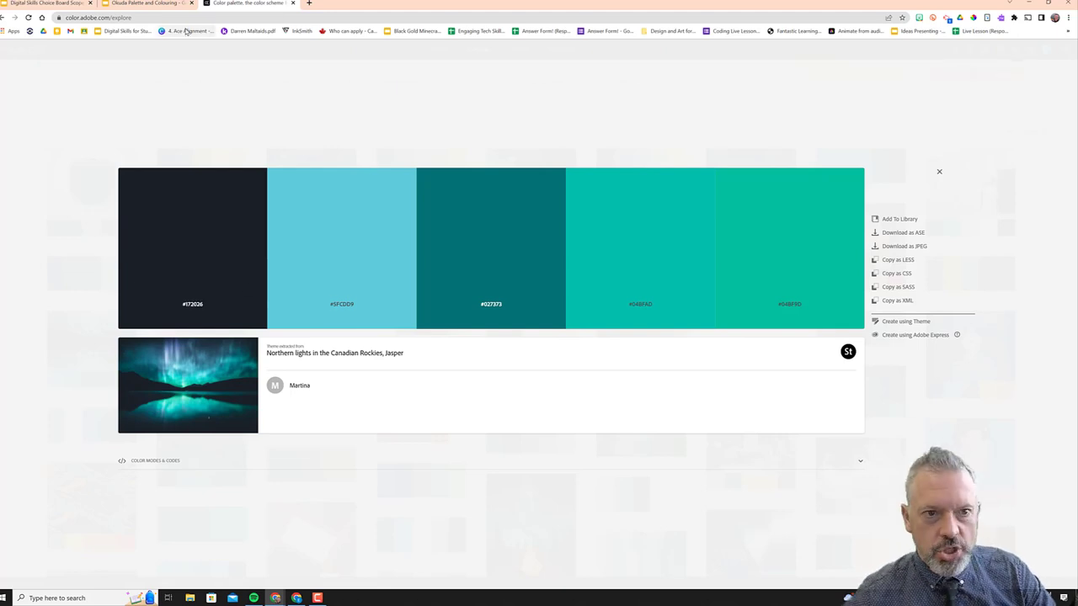
# Draw a small oval circle above the colour-theme strips on the Okuda slide
pyautogui.click(159, 3)
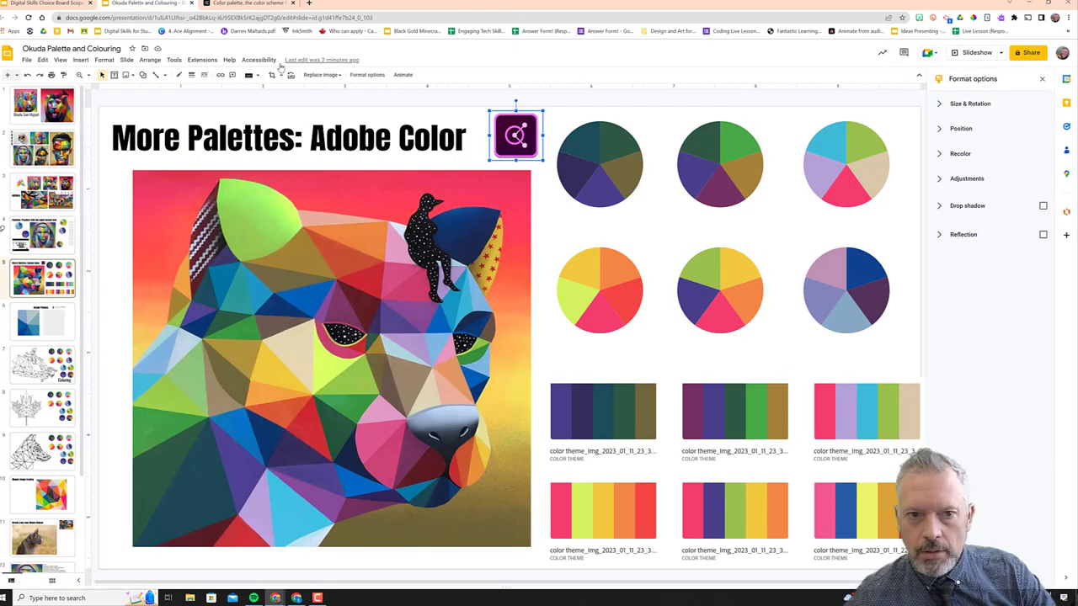
pyautogui.click(142, 75)
pyautogui.moveTo(152, 91)
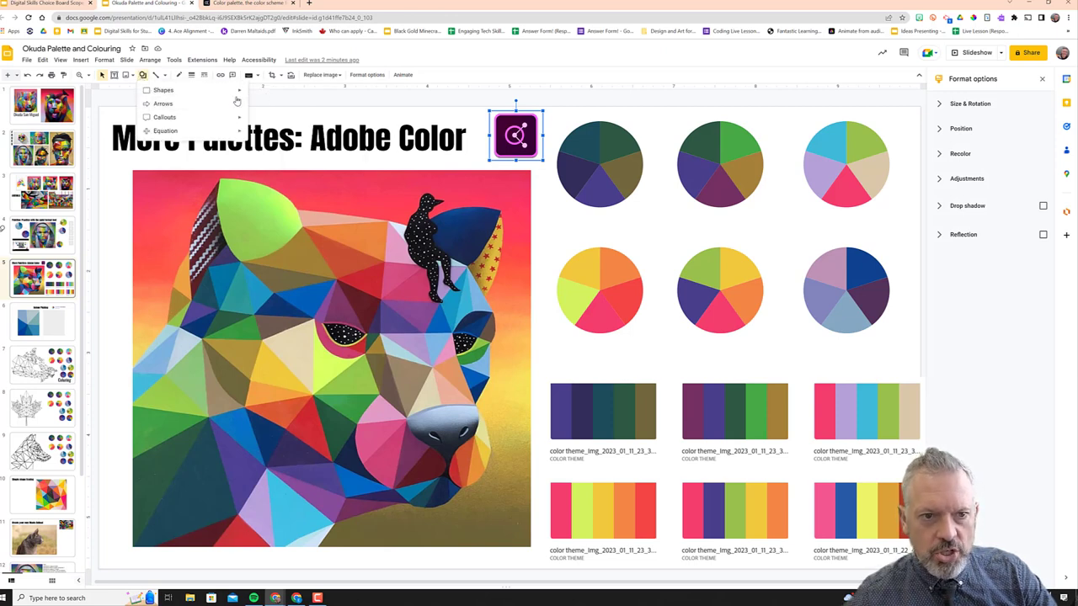
pyautogui.click(256, 111)
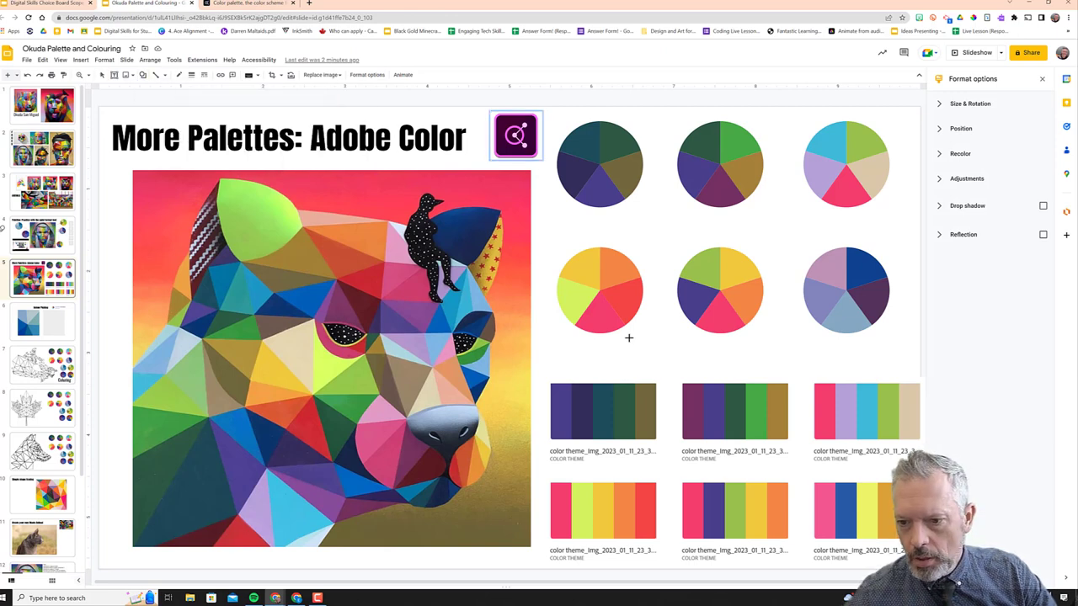
pyautogui.moveTo(629, 338)
pyautogui.mouseDown()
pyautogui.moveTo(670, 378)
pyautogui.moveTo(666, 354)
pyautogui.mouseUp()
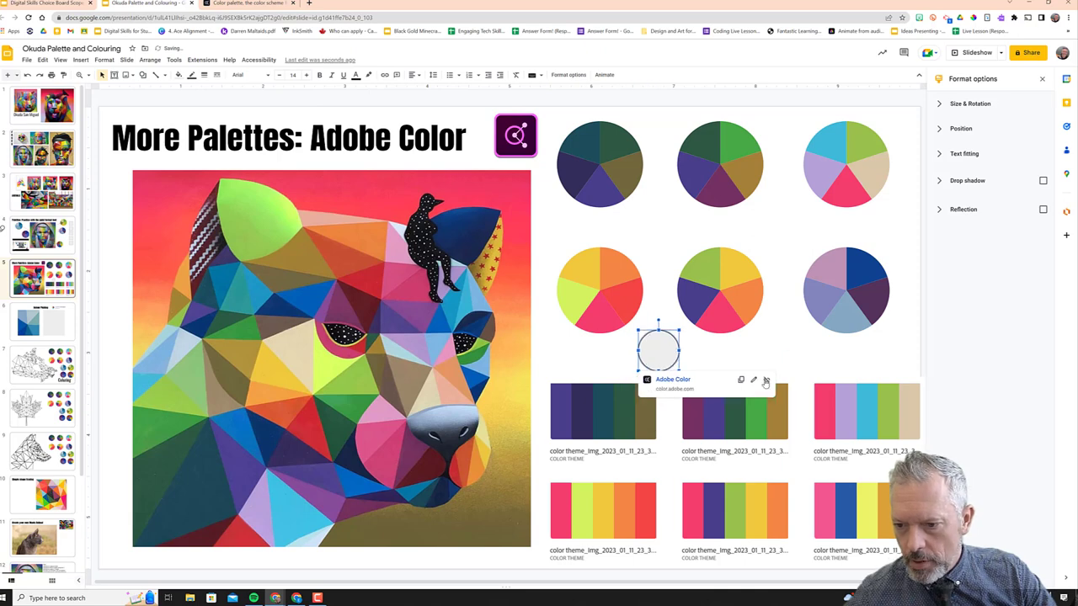
# Copy #5FCDD9 from the Northern lights palette and use it as the circle's custom fill
pyautogui.click(249, 3)
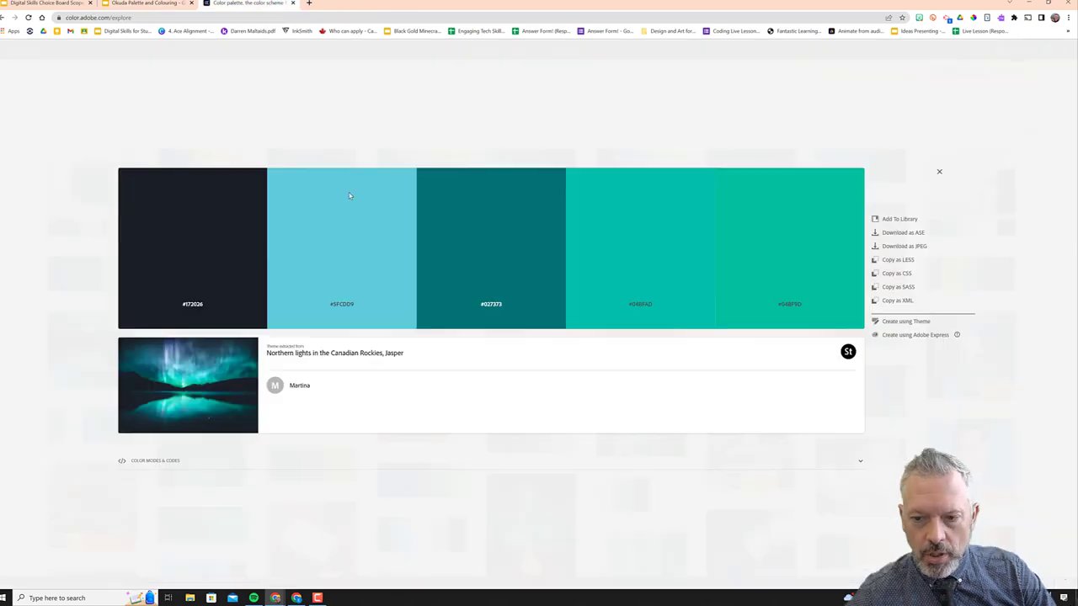
pyautogui.click(333, 303)
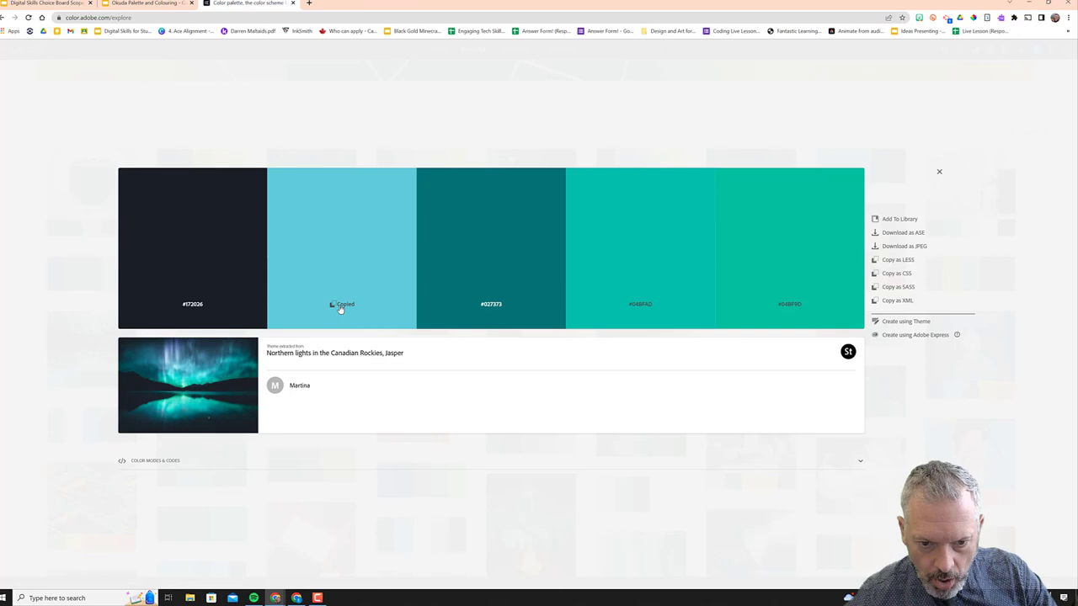
pyautogui.click(171, 5)
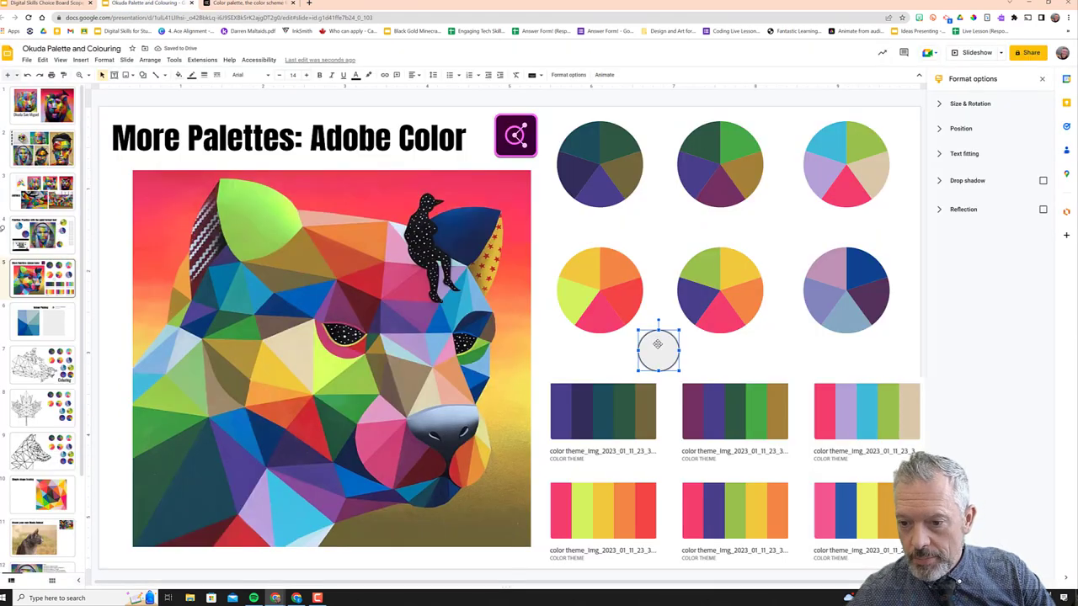
pyautogui.click(179, 76)
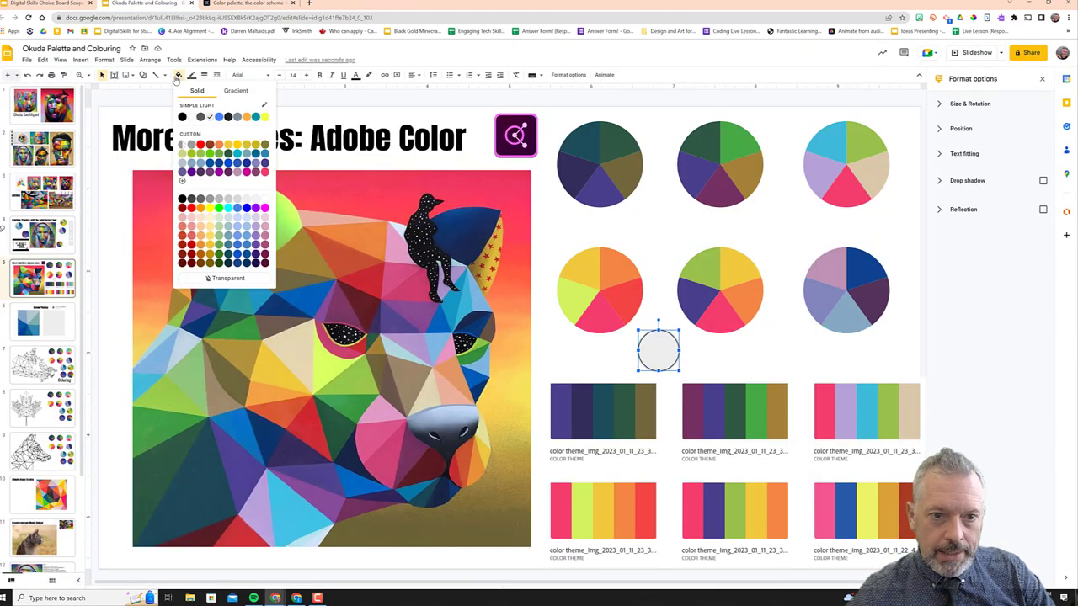
pyautogui.click(182, 181)
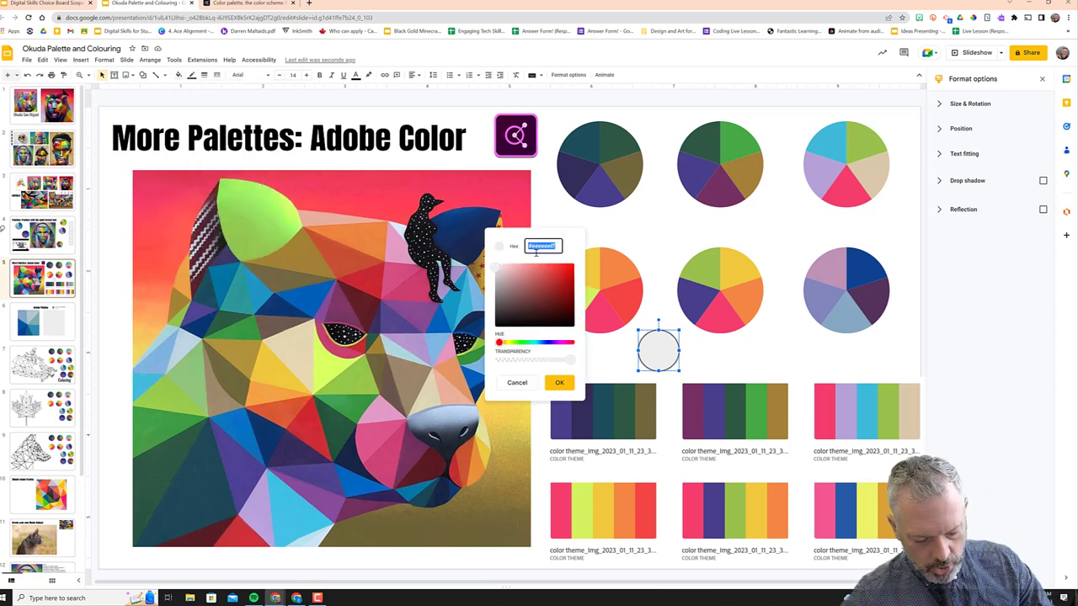
pyautogui.write('#5FCDD9')
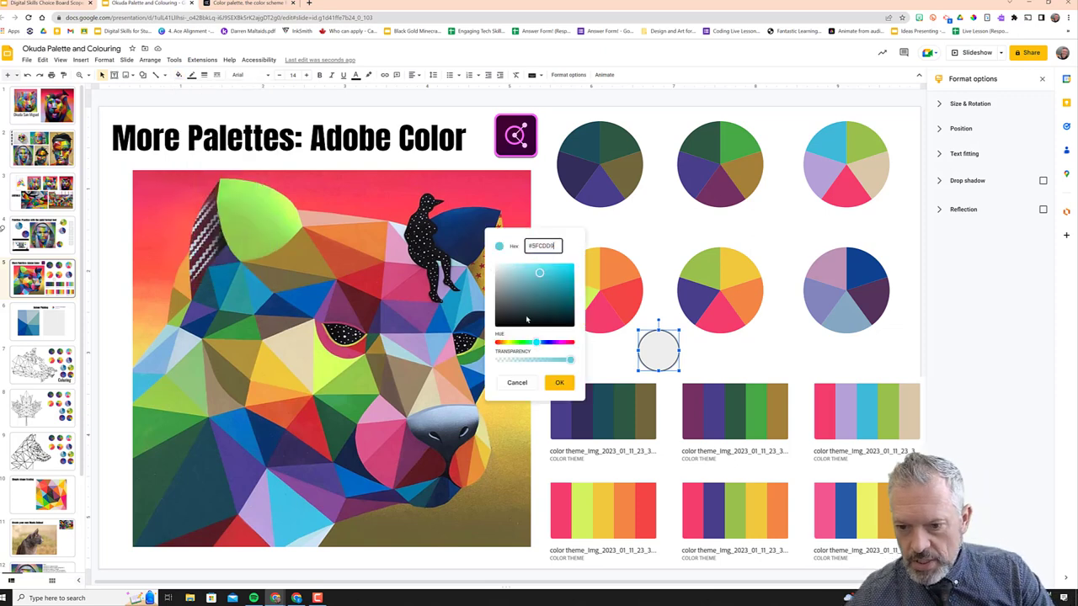
pyautogui.click(558, 382)
# Undo the circle's #5FCDD9 fill so it returns to grey
pyautogui.click(791, 346)
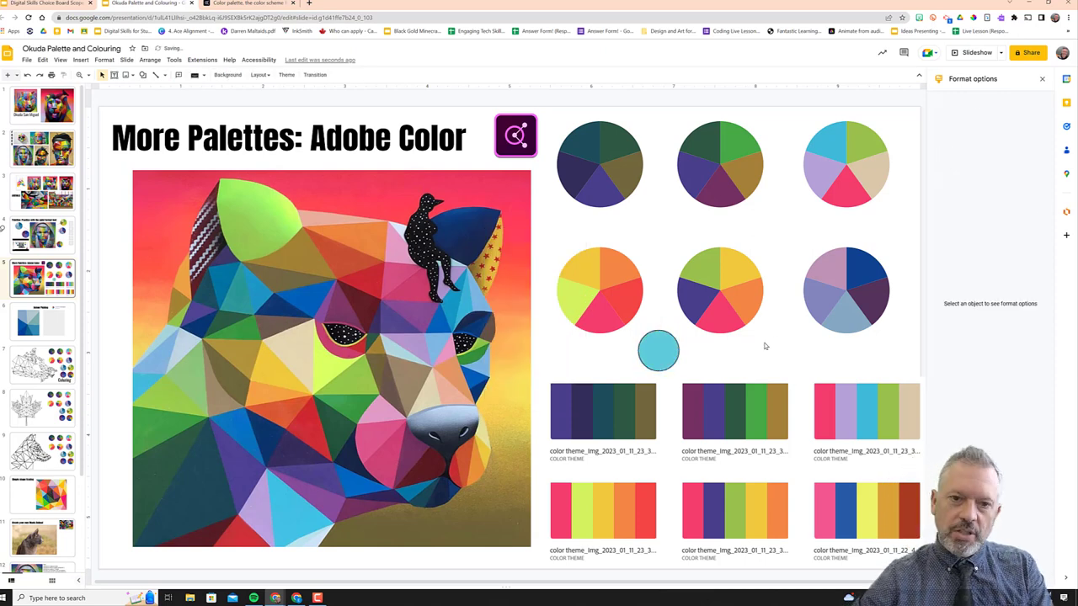
pyautogui.click(656, 359)
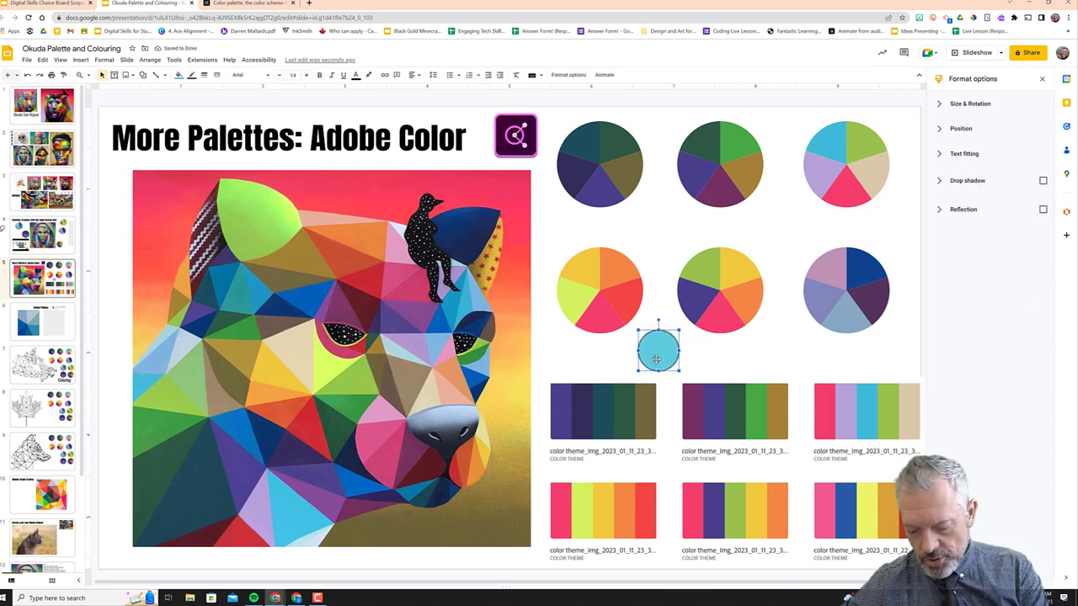
pyautogui.hotkey('ctrl', 'z')
pyautogui.click(706, 362)
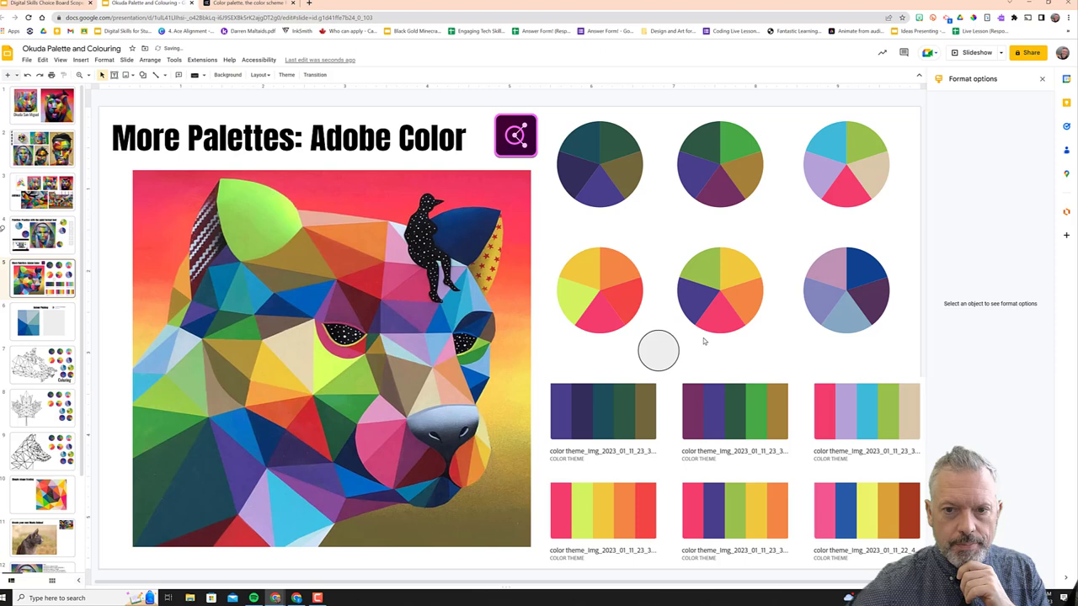
# On Adobe Color's colour wheel, swing the base colour toward red-orange, then cyan, and inspect colour C's hex code
pyautogui.click(251, 5)
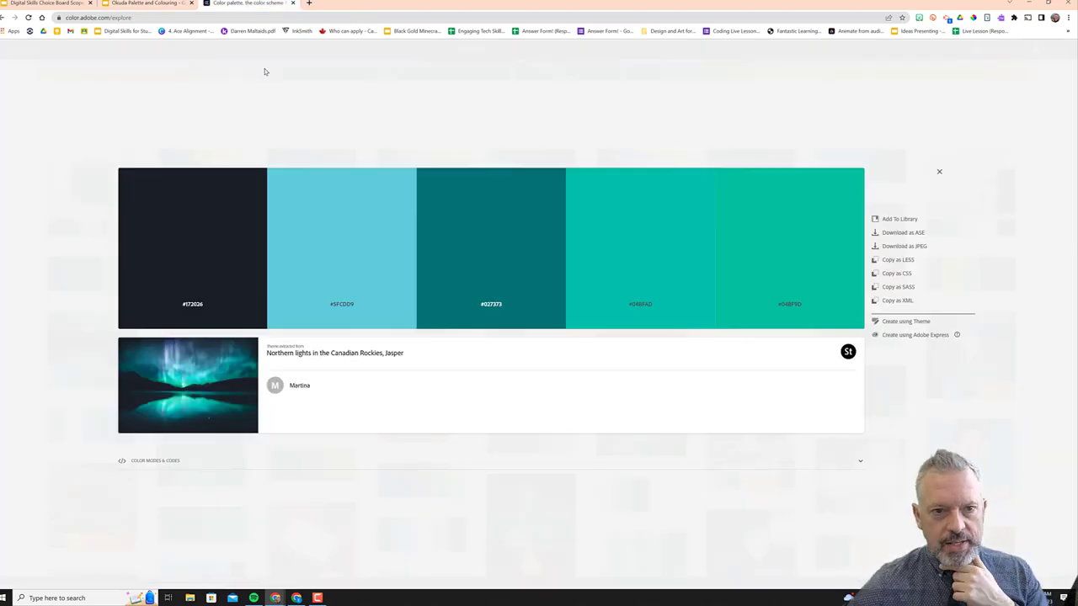
pyautogui.click(3, 17)
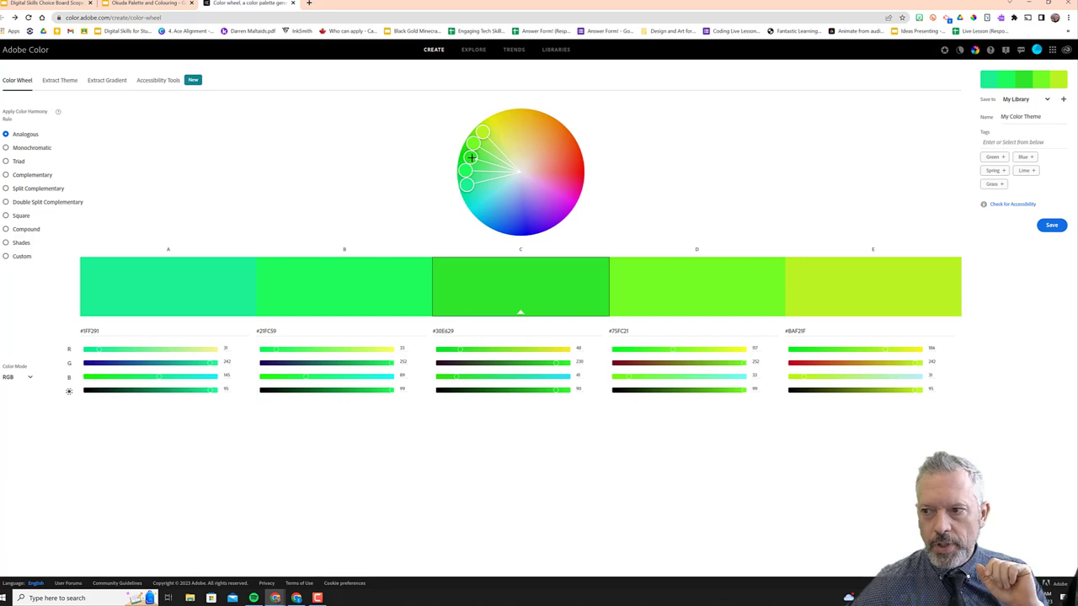
pyautogui.moveTo(471, 157); pyautogui.dragTo(611, 180)
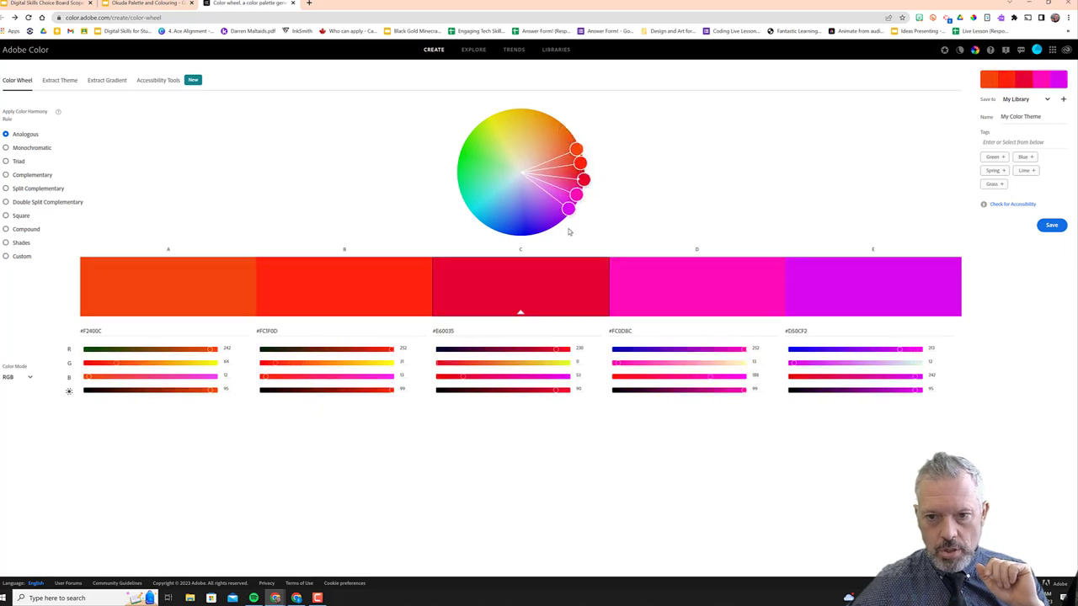
pyautogui.moveTo(568, 232); pyautogui.dragTo(498, 175)
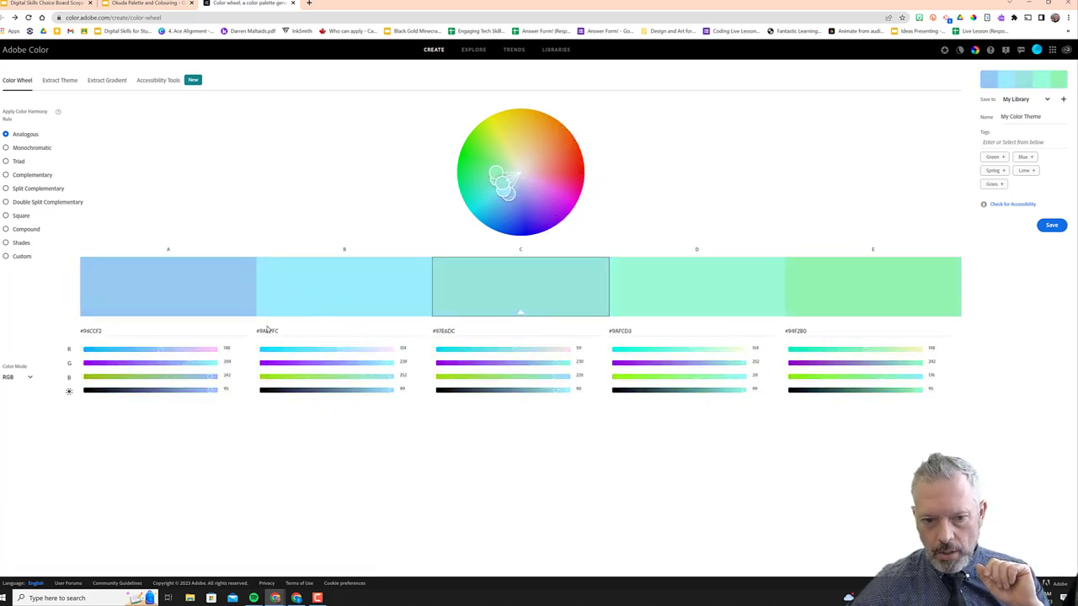
pyautogui.click(441, 331)
pyautogui.doubleClick(441, 330)
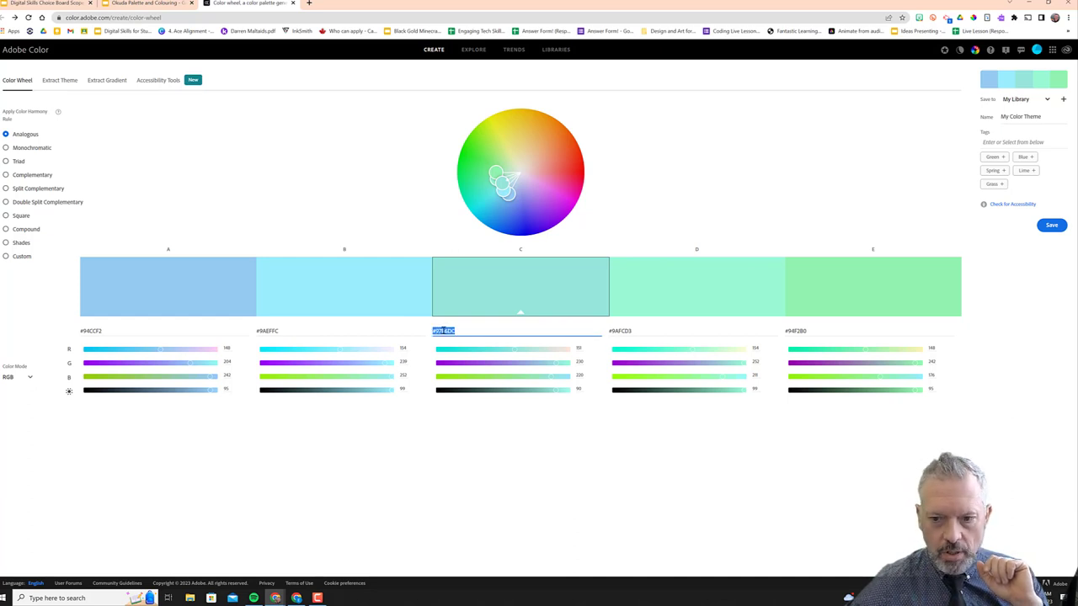
pyautogui.click(509, 435)
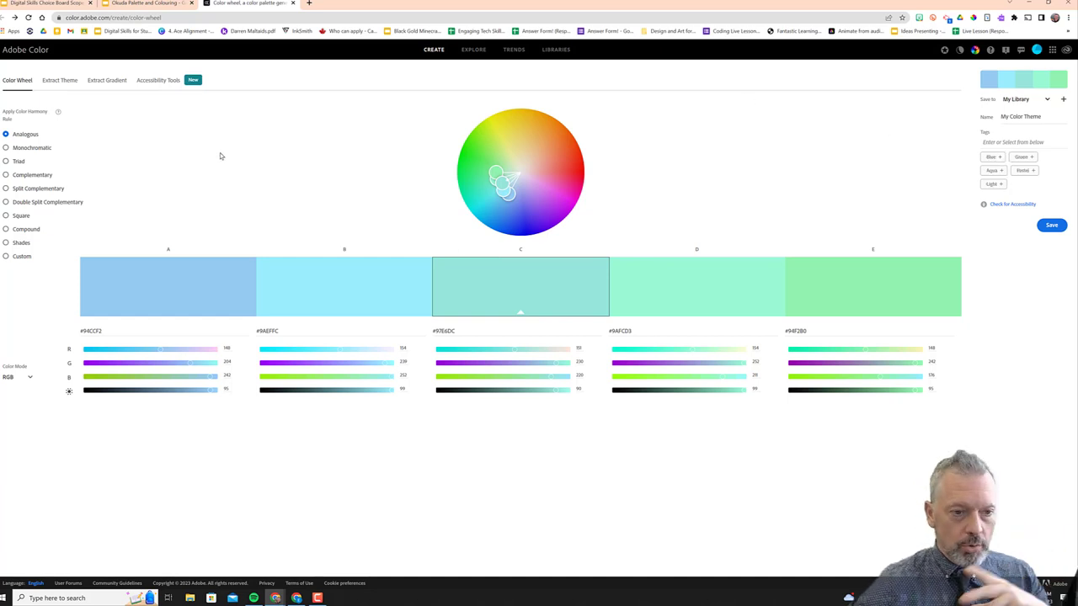
# Switch the harmony rule to Triad and rotate it to #9E2010, #B9EB17, #EB1A00, #176DEB, #0B459E
pyautogui.click(20, 149)
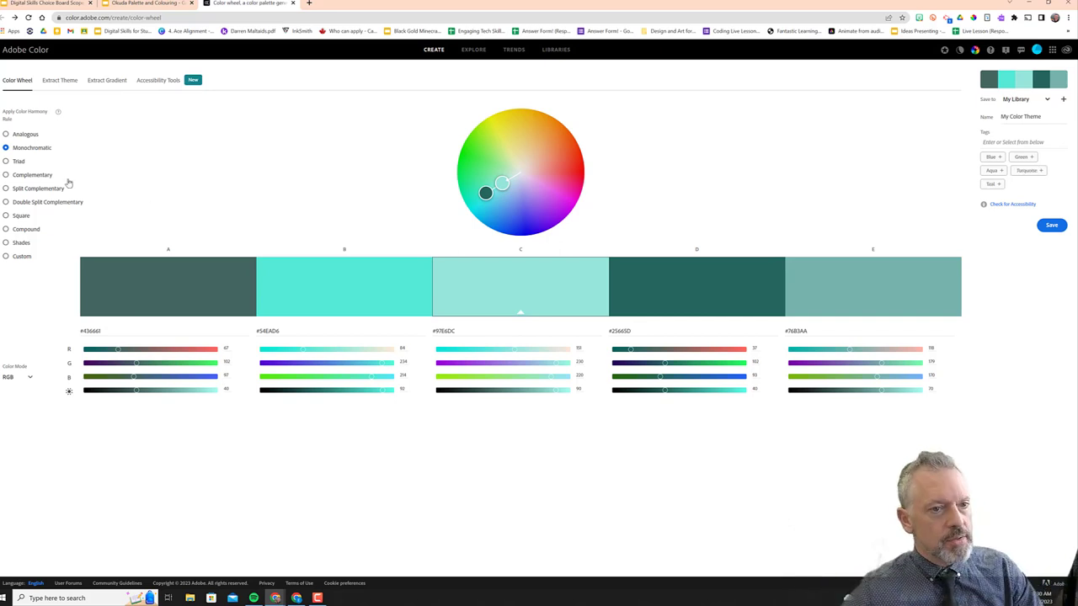
pyautogui.click(19, 161)
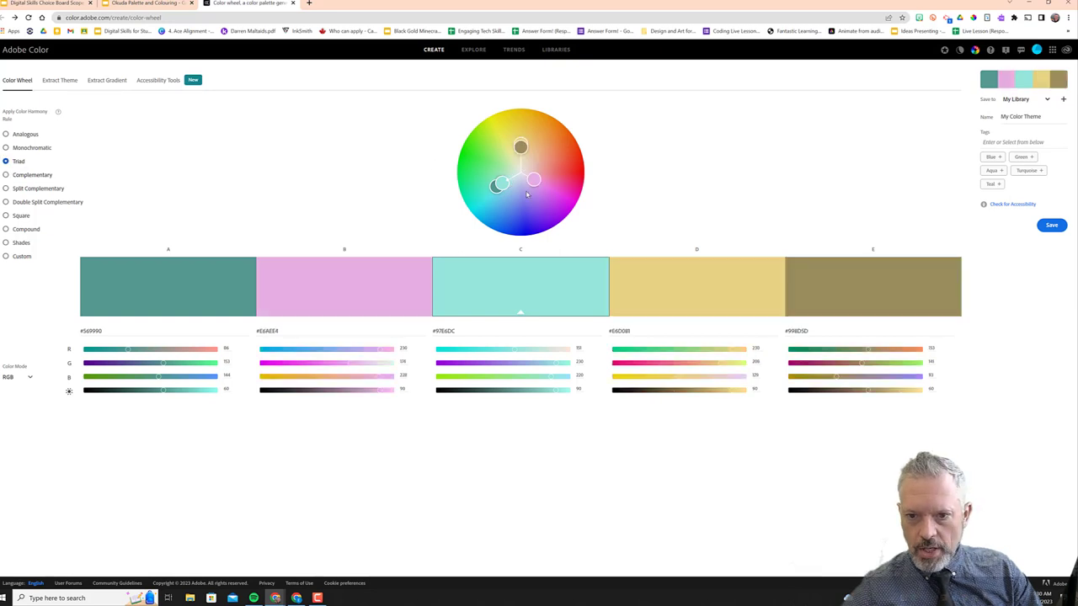
pyautogui.moveTo(502, 182)
pyautogui.mouseDown()
pyautogui.moveTo(542, 212)
pyautogui.moveTo(603, 194)
pyautogui.moveTo(640, 154)
pyautogui.mouseUp()
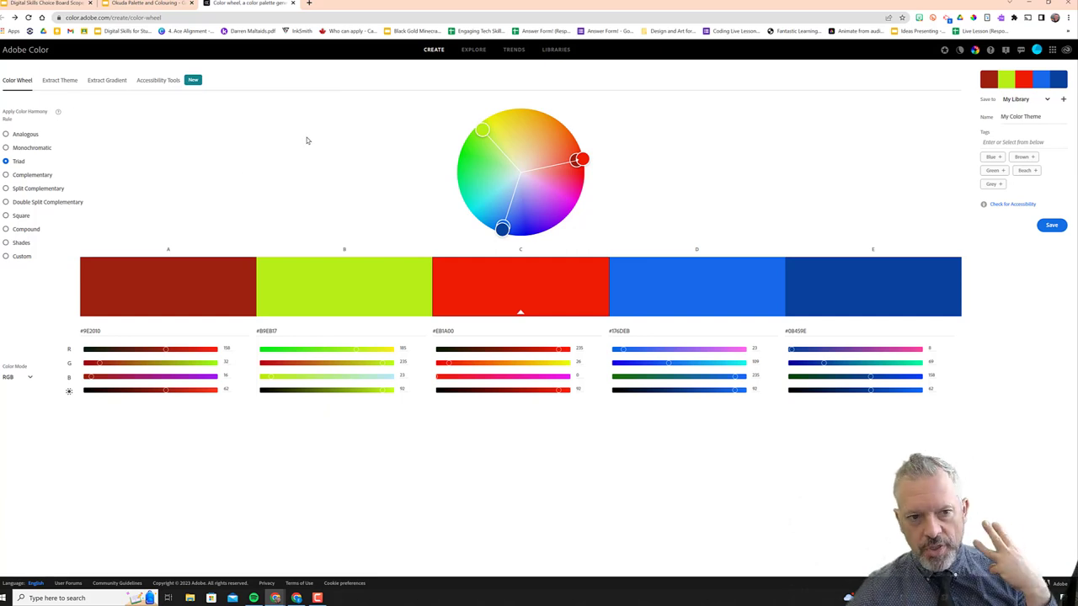
# Load the Okuda painting image into Adobe Color's Extract Theme
pyautogui.click(59, 81)
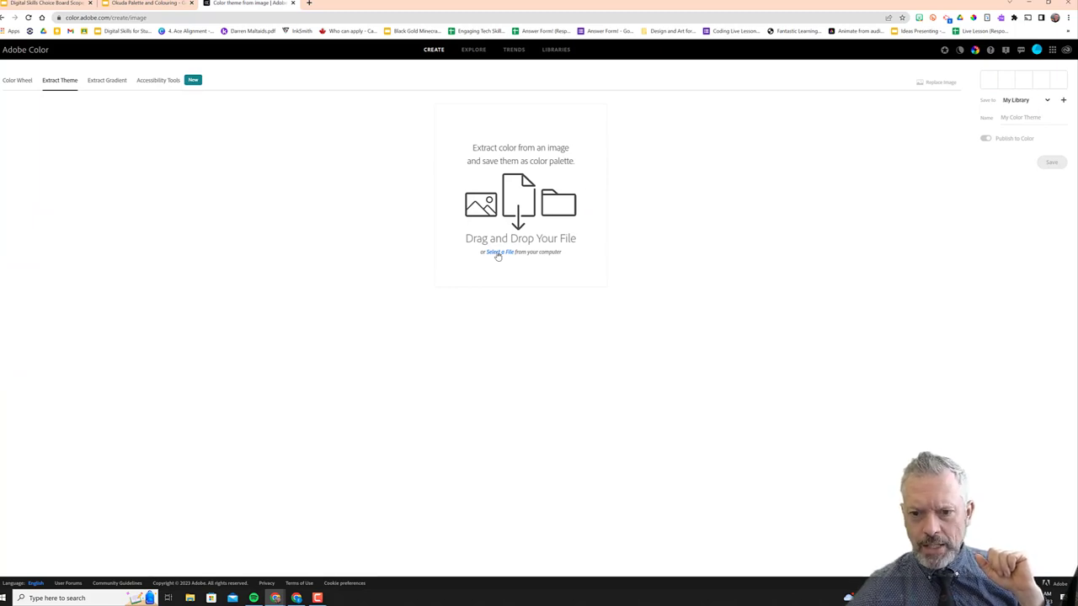
pyautogui.click(497, 254)
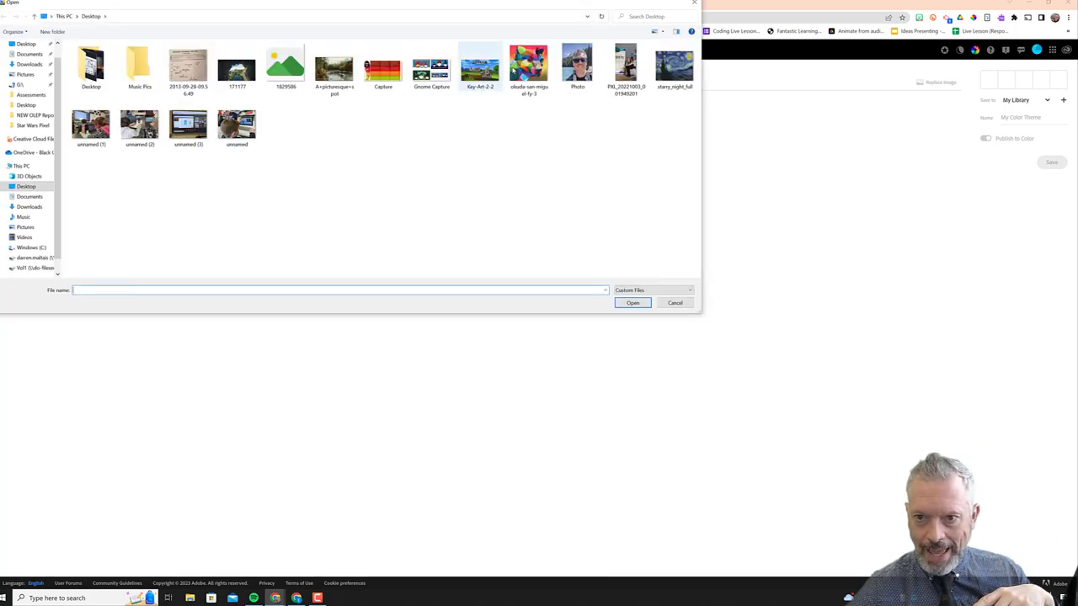
pyautogui.doubleClick(528, 65)
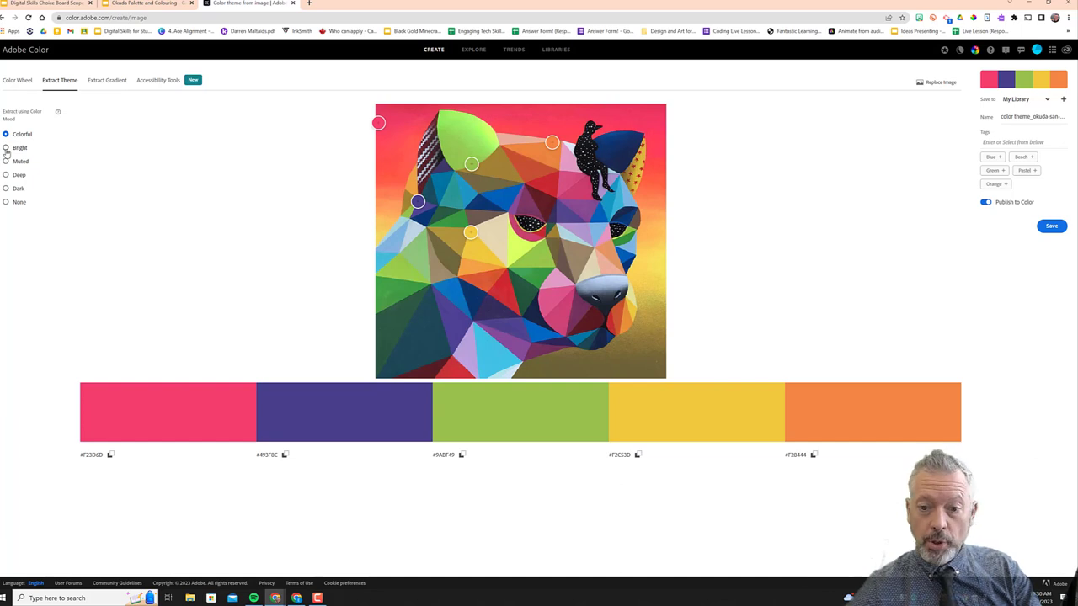
# Compare the Bright, Muted, Deep and Dark moods, settling back on Colorful
pyautogui.click(5, 148)
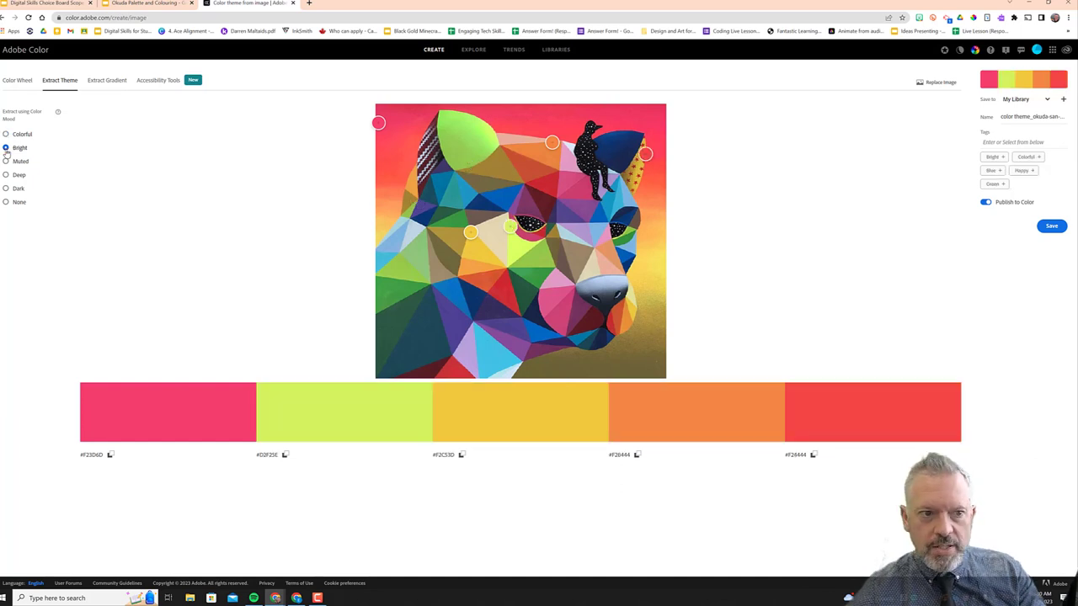
pyautogui.click(6, 161)
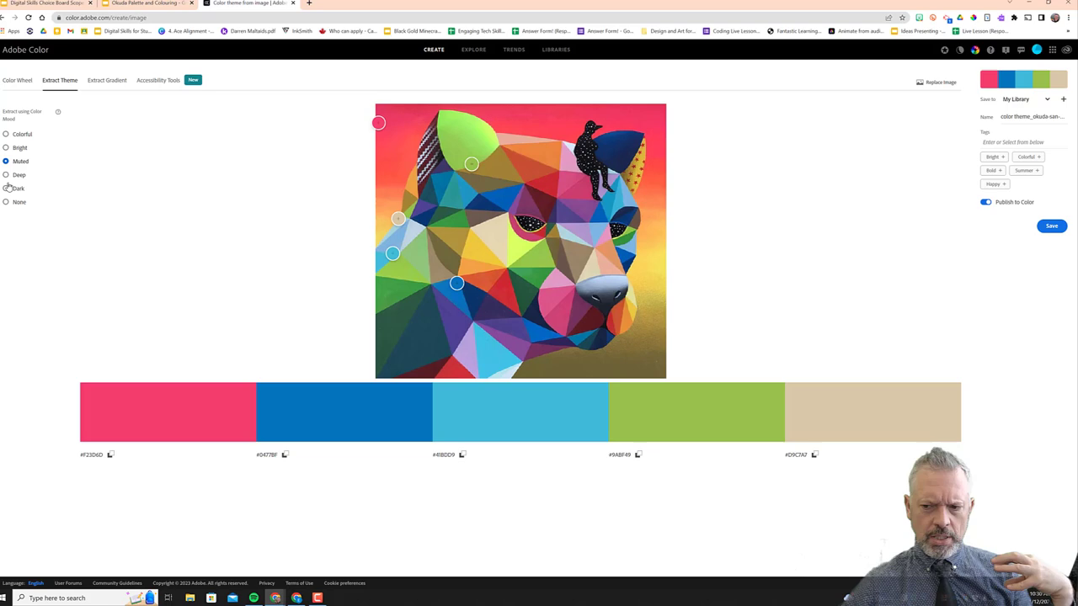
pyautogui.click(6, 176)
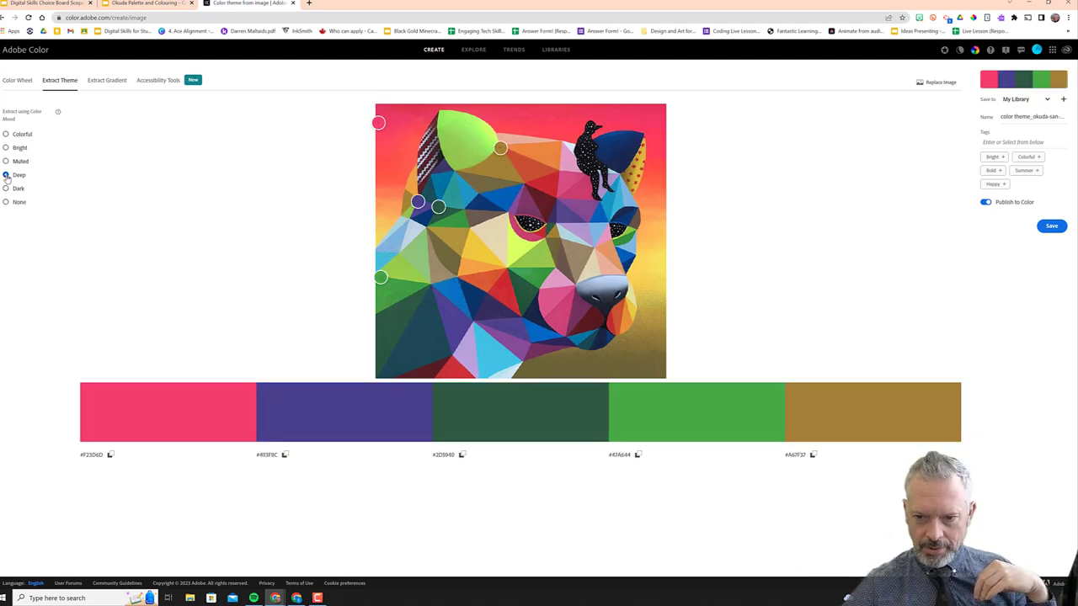
pyautogui.click(6, 188)
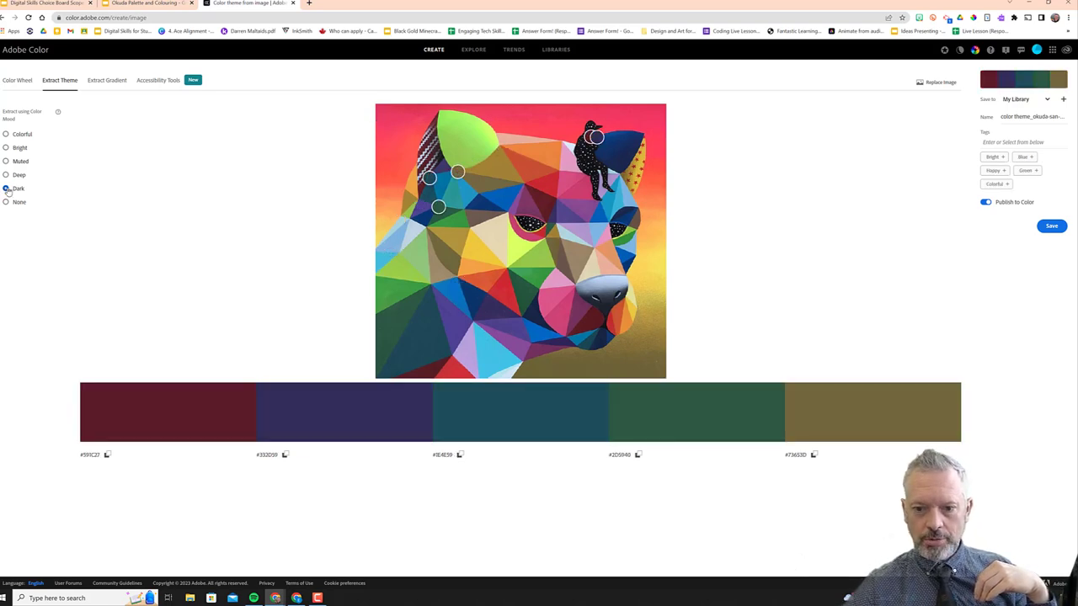
pyautogui.click(6, 135)
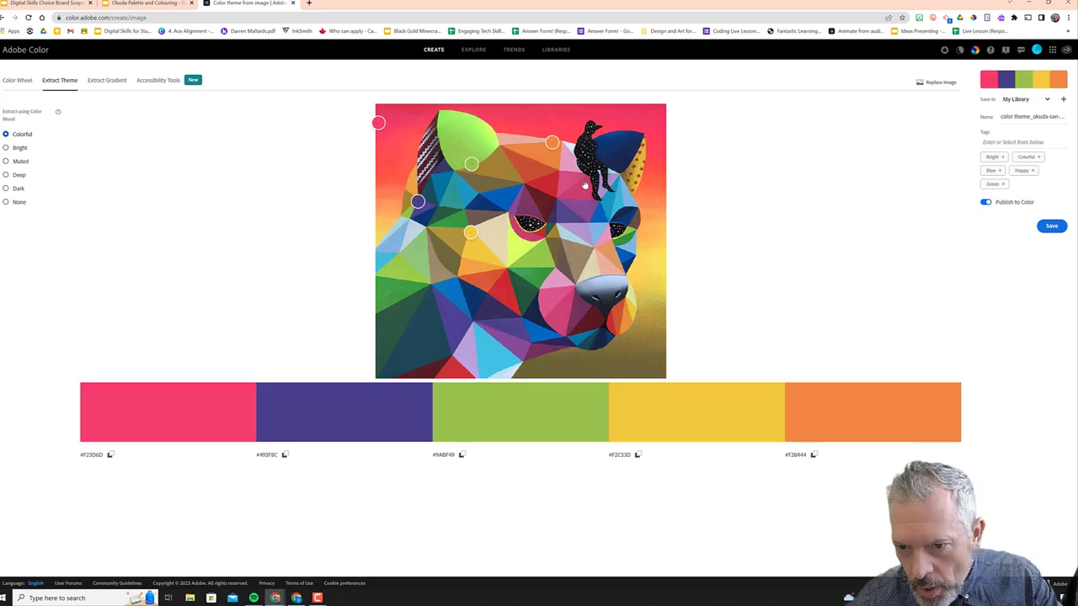
# Move the theme markers near the painting's eye to get #884B91, #54498E, #D24D7C, #611E27 and red
pyautogui.moveTo(552, 142)
pyautogui.mouseDown()
pyautogui.moveTo(558, 168)
pyautogui.moveTo(548, 182)
pyautogui.mouseUp()
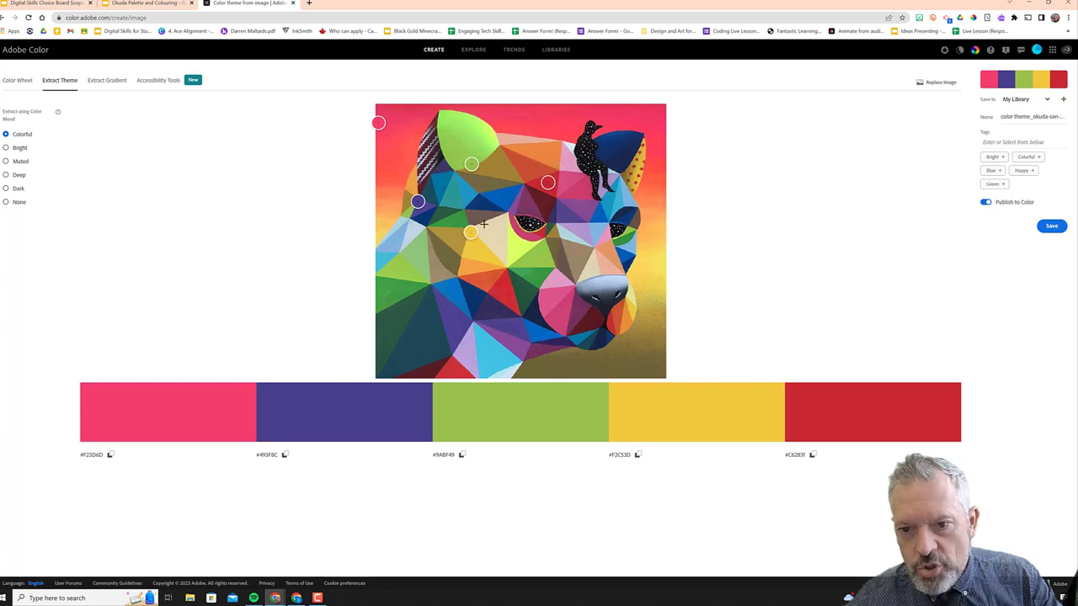
pyautogui.moveTo(471, 231); pyautogui.dragTo(545, 203)
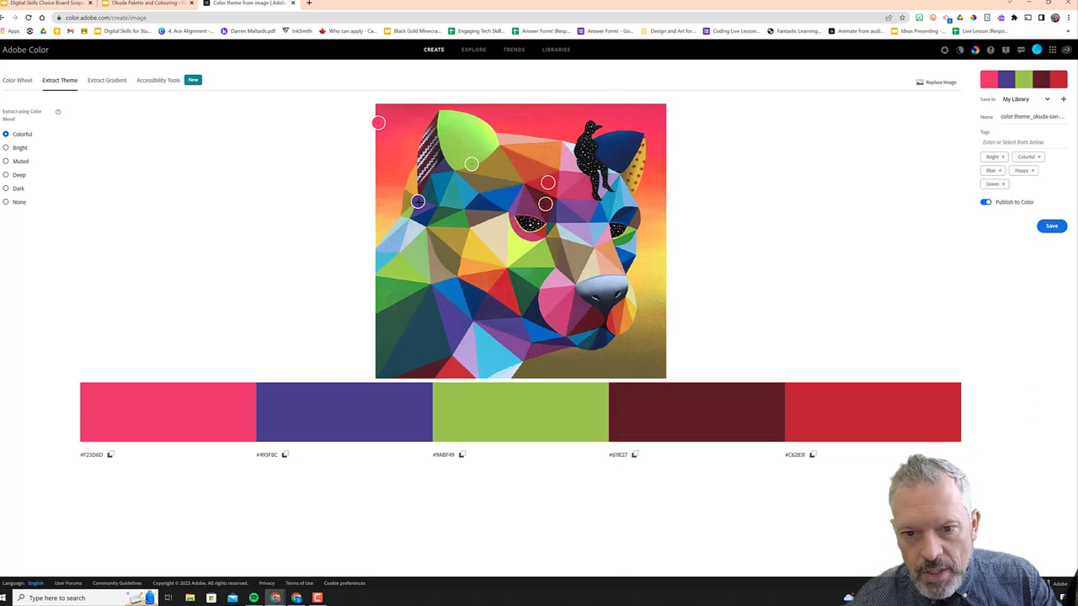
pyautogui.moveTo(418, 202)
pyautogui.mouseDown()
pyautogui.moveTo(499, 200)
pyautogui.moveTo(564, 215)
pyautogui.mouseUp()
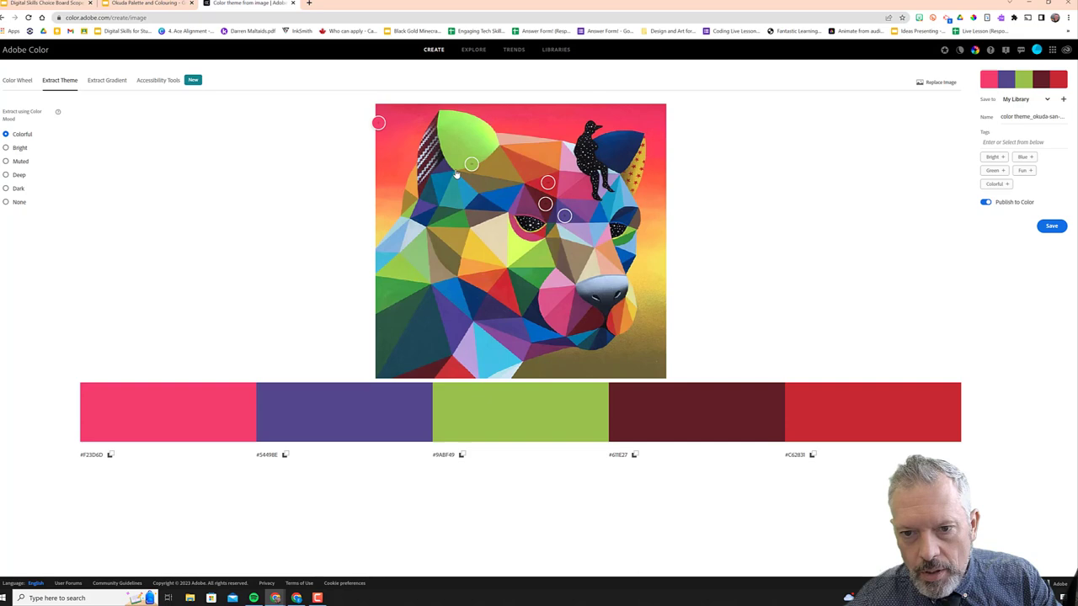
pyautogui.moveTo(378, 123)
pyautogui.mouseDown()
pyautogui.moveTo(538, 179)
pyautogui.moveTo(581, 206)
pyautogui.mouseUp()
pyautogui.moveTo(472, 163); pyautogui.dragTo(567, 178)
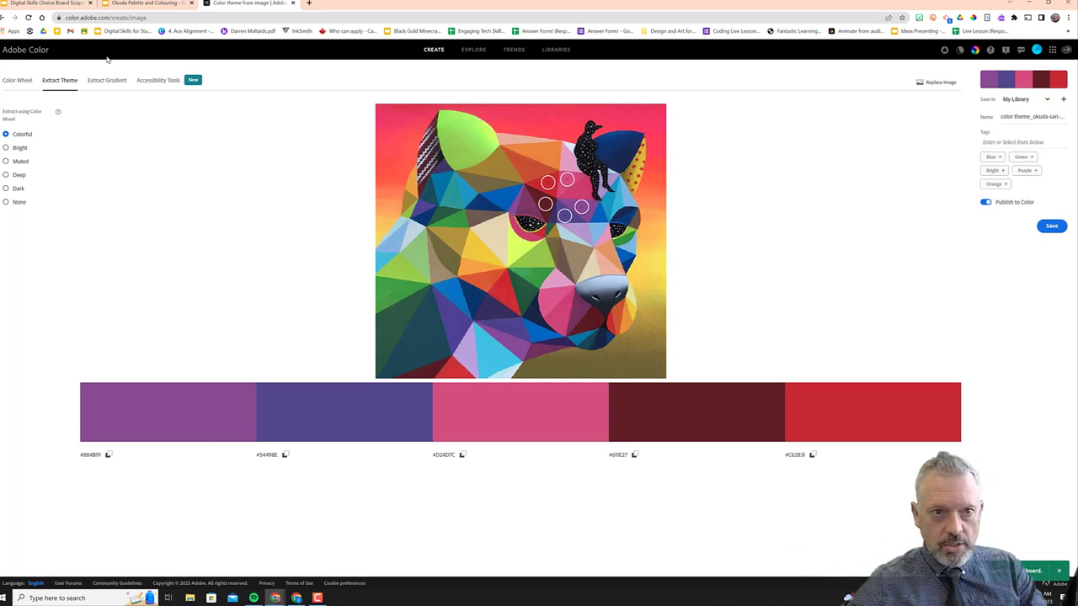
# Fill the grey circle with the copied purple #884B91 as a custom colour
pyautogui.click(143, 3)
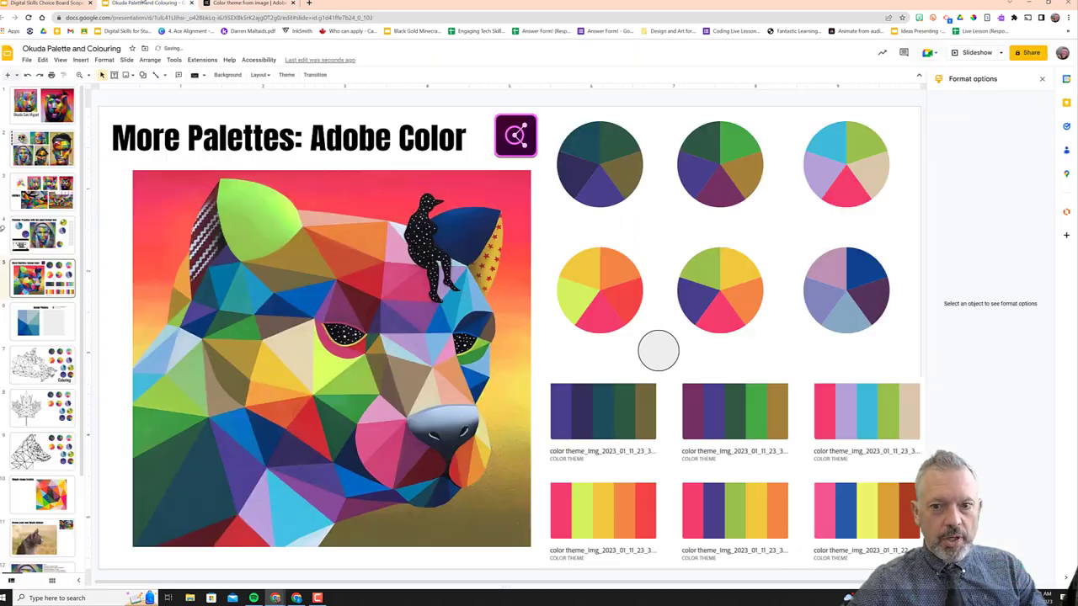
pyautogui.click(659, 349)
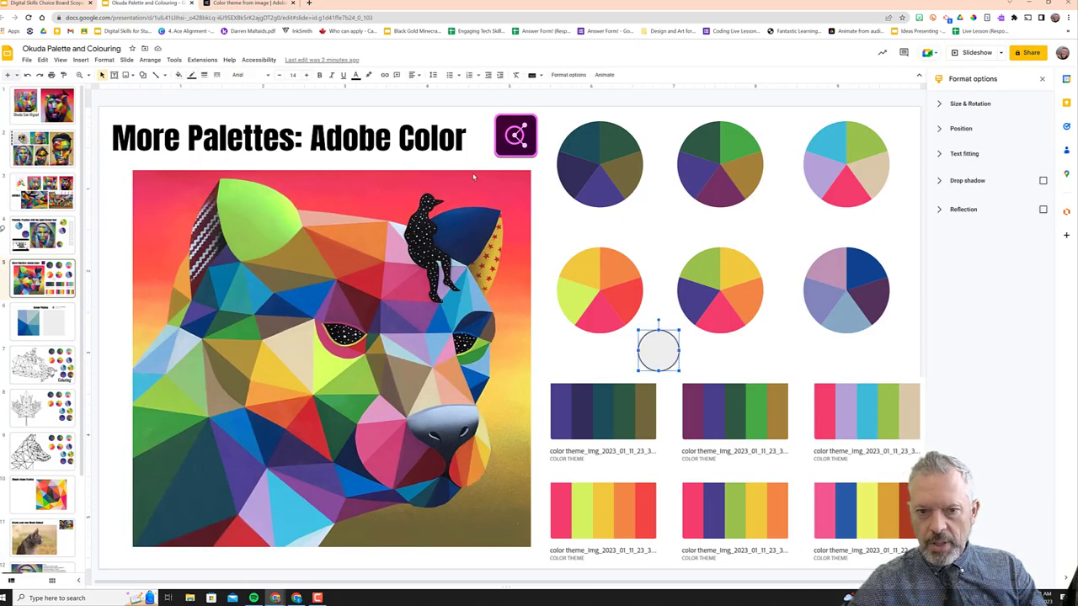
pyautogui.click(178, 76)
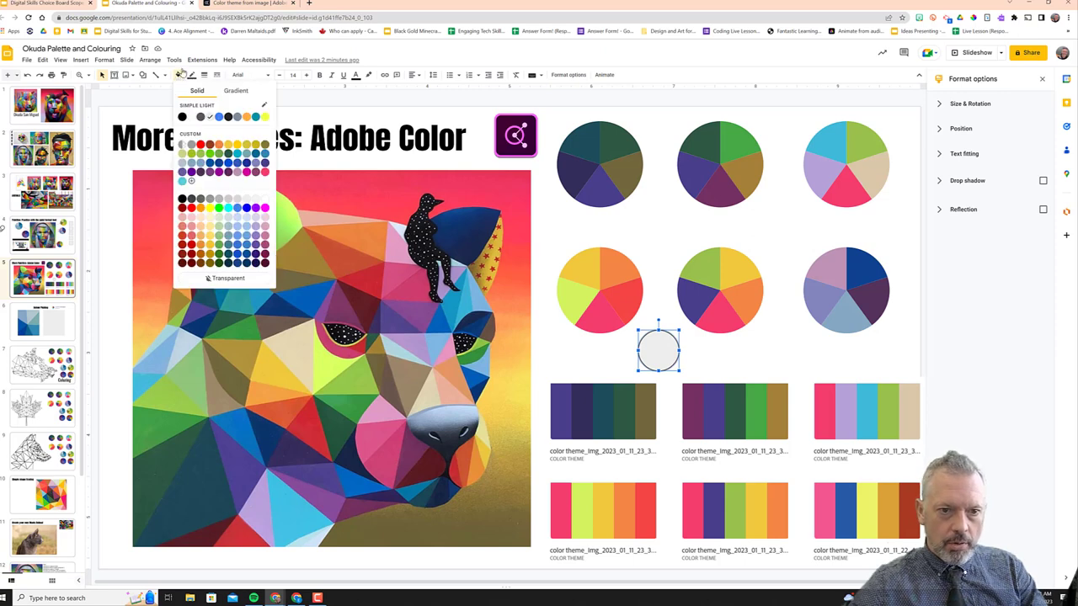
pyautogui.click(192, 182)
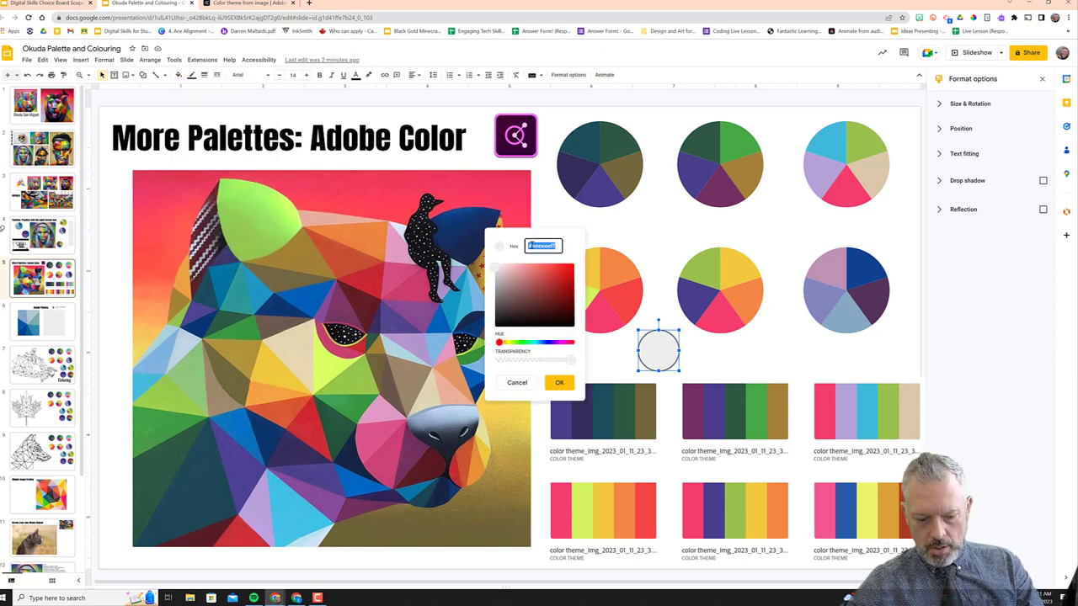
pyautogui.hotkey('ctrl', 'v')
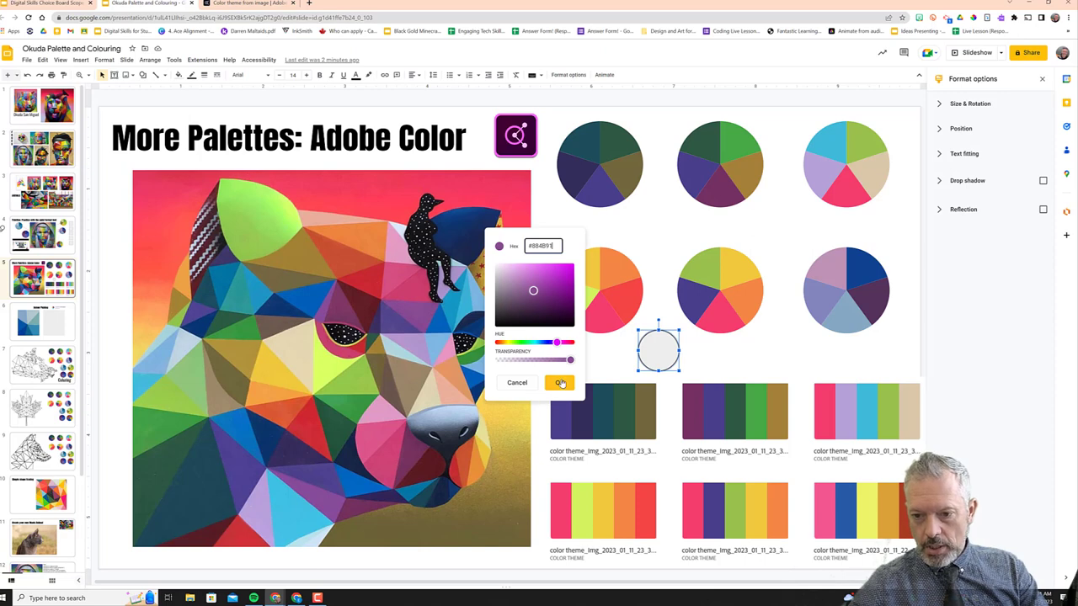
pyautogui.click(559, 382)
# Duplicate the purple circle, placing the copy to its right
pyautogui.click(740, 369)
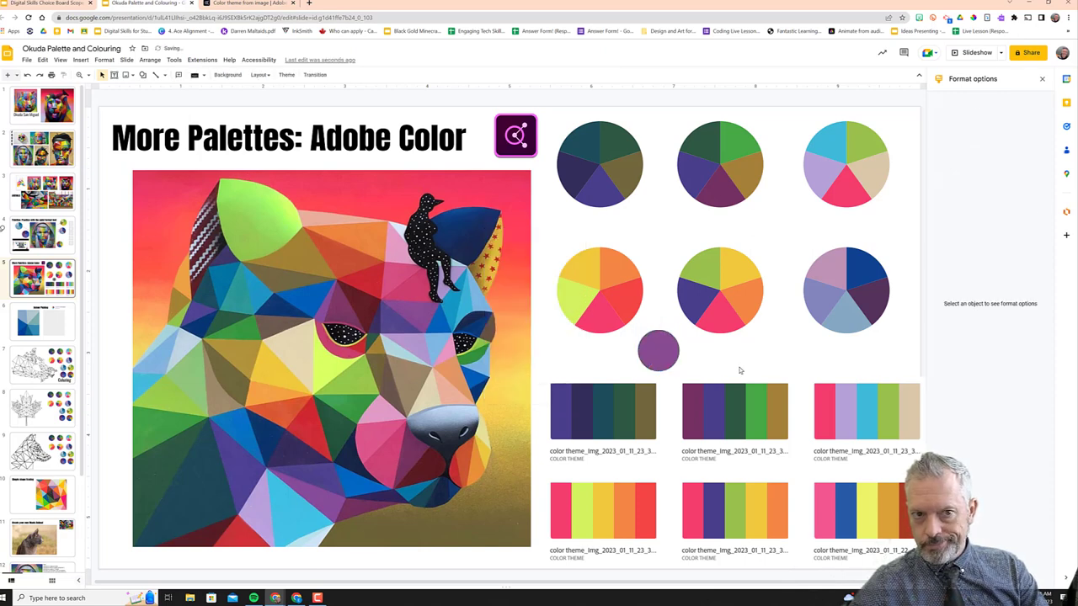
pyautogui.click(663, 362)
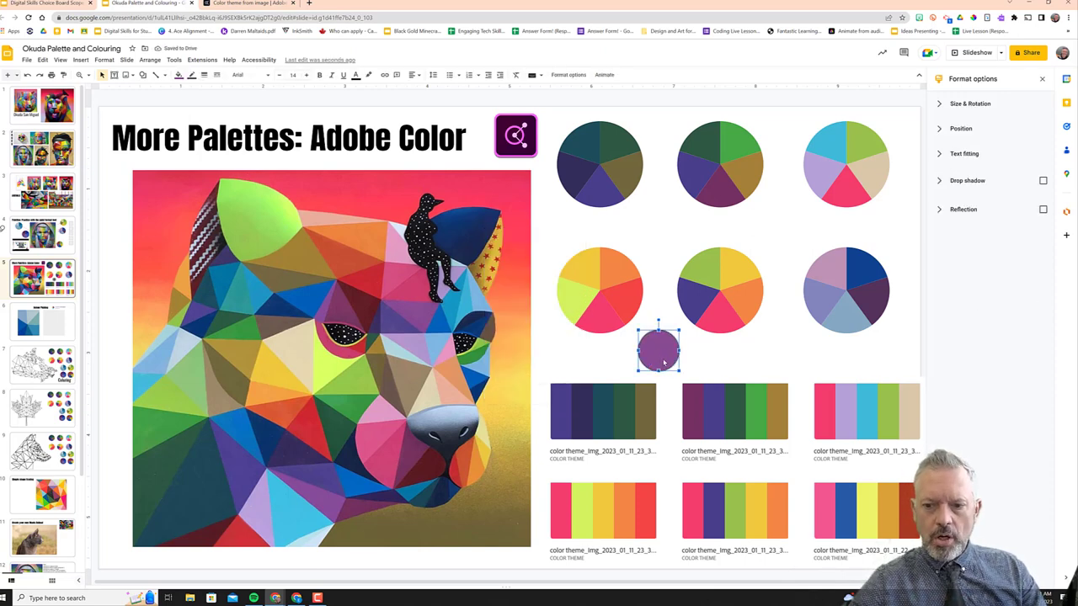
pyautogui.moveTo(658, 349); pyautogui.dragTo(704, 351)
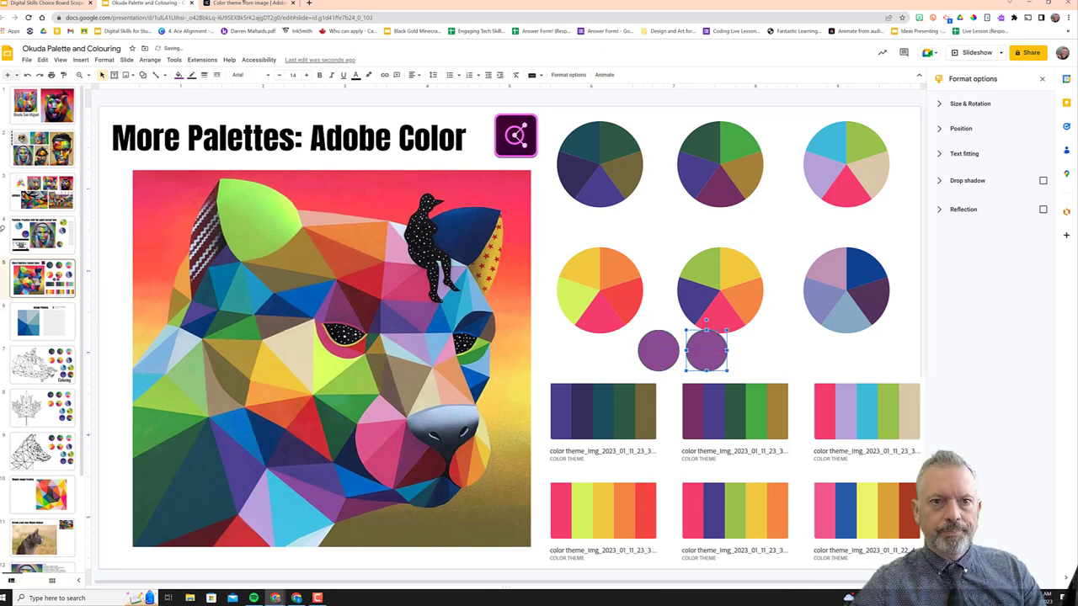
pyautogui.click(244, 2)
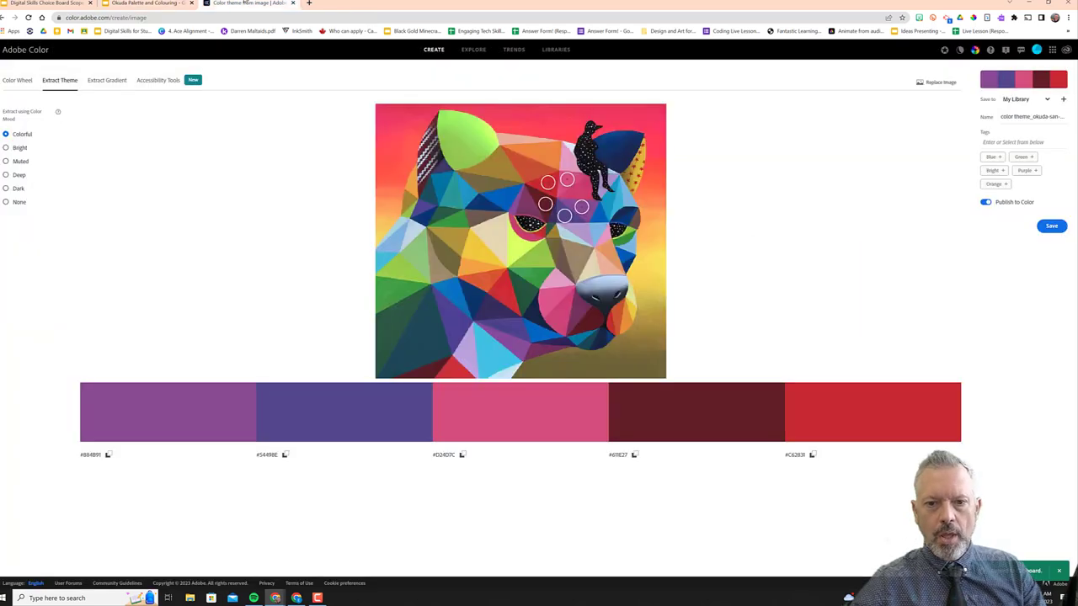
# Copy #54498E from Adobe Color and apply it as the duplicate circle's custom fill
pyautogui.click(283, 456)
pyautogui.click(163, 4)
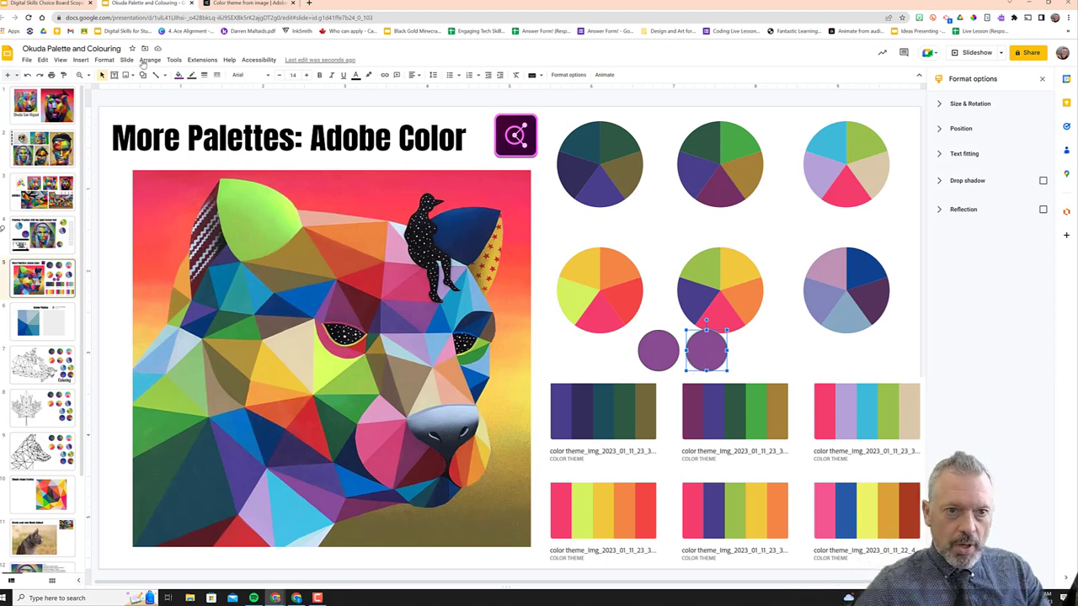
pyautogui.click(179, 76)
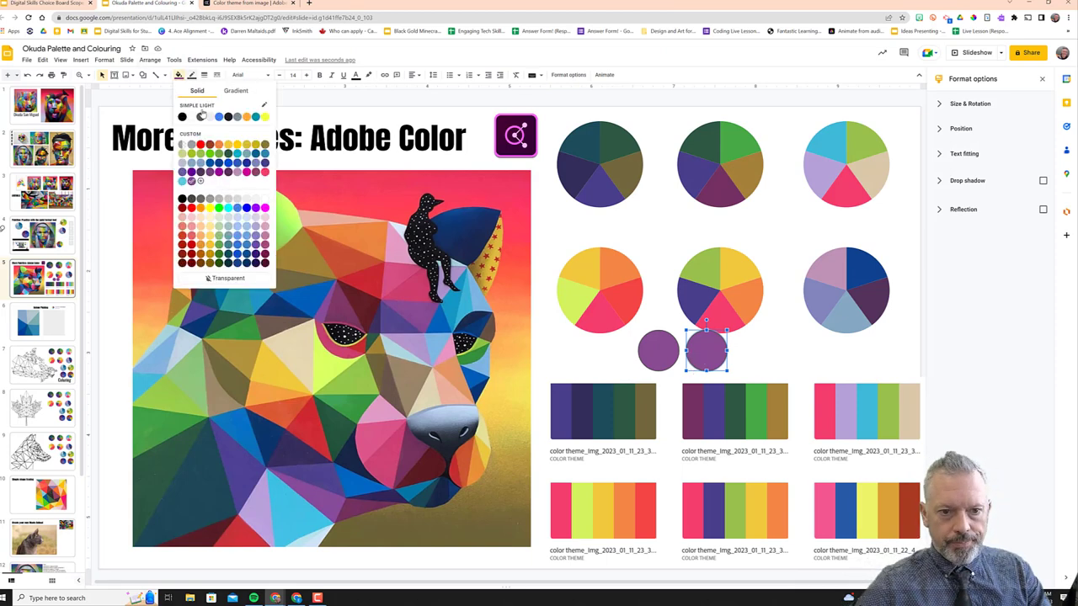
pyautogui.click(202, 181)
pyautogui.doubleClick(535, 247)
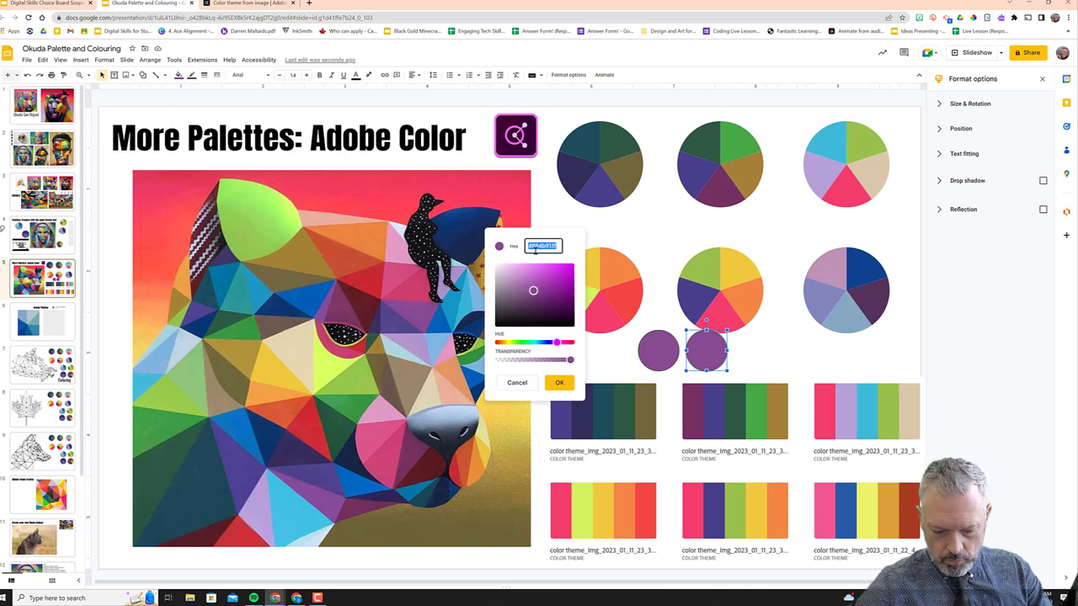
pyautogui.hotkey('ctrl', 'v')
pyautogui.click(559, 382)
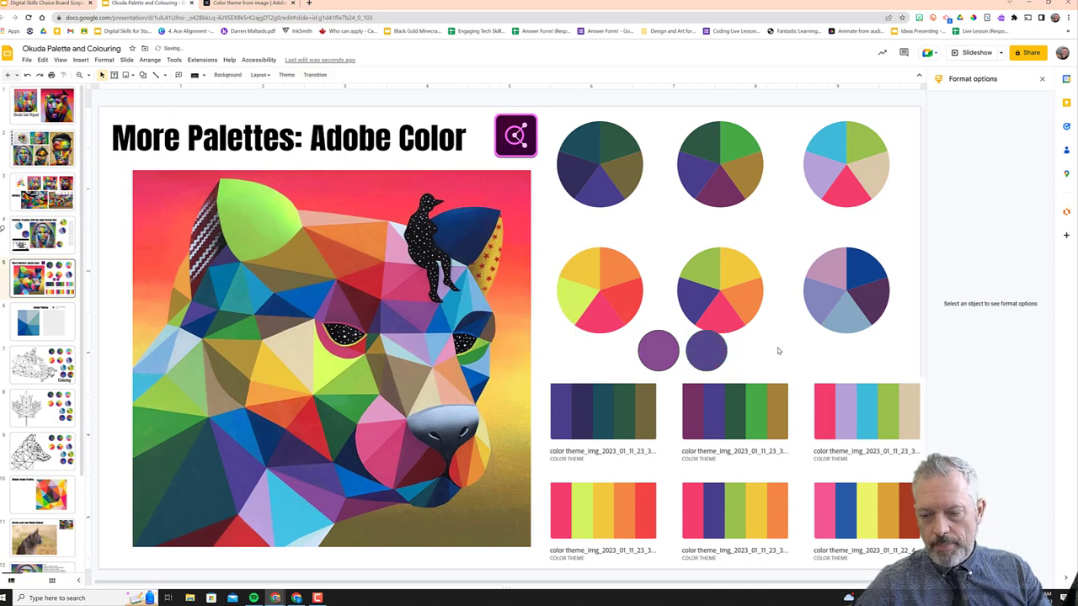
# Delete the blue-purple circle and the purple circle from the slide
pyautogui.click(716, 354)
pyautogui.press('Delete')
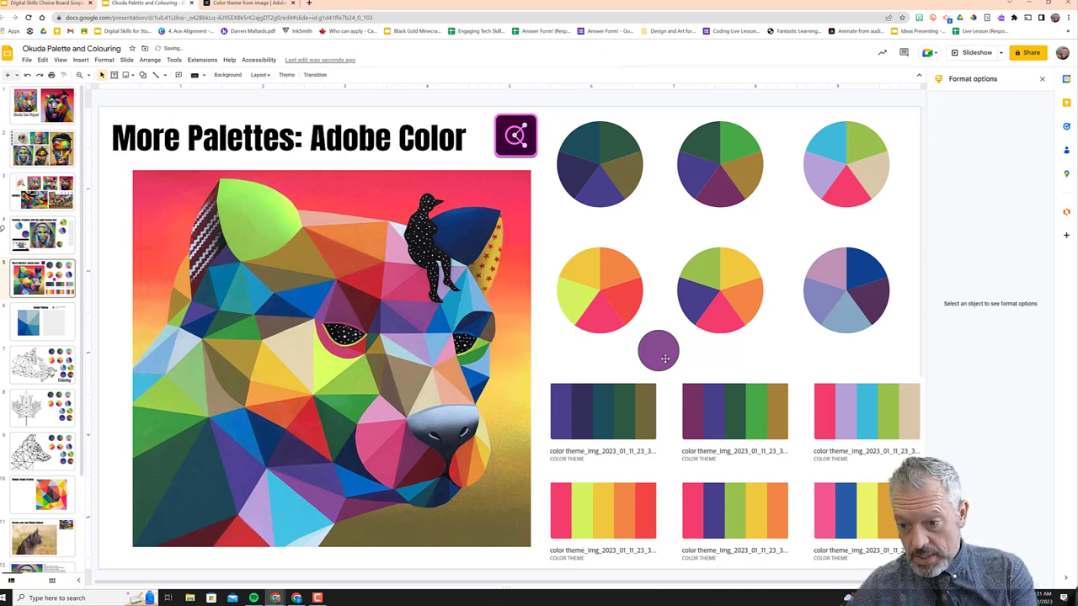
pyautogui.click(665, 359)
pyautogui.press('Delete')
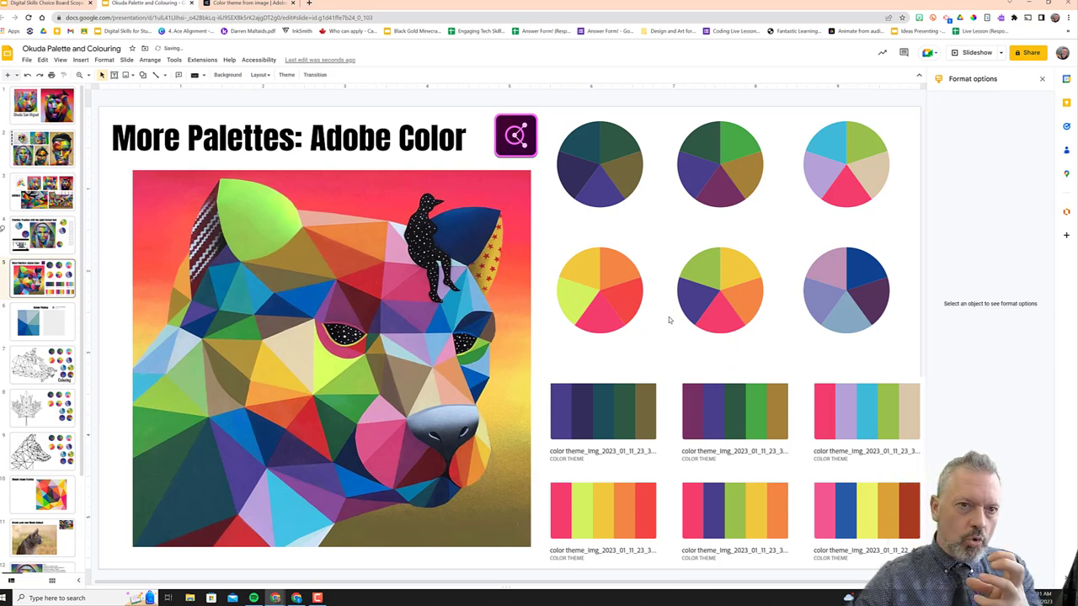